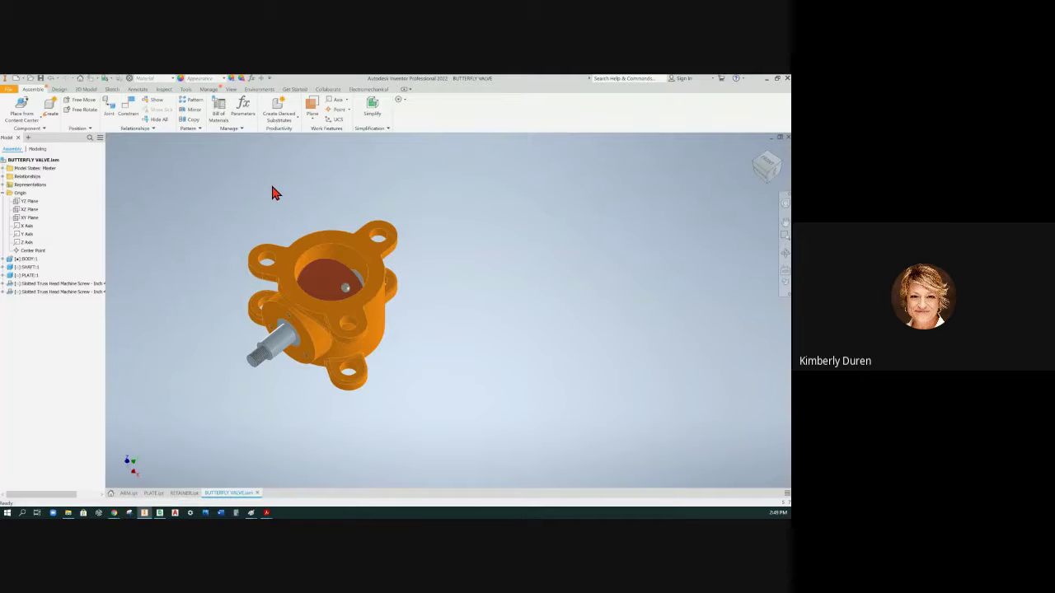
Free-move the shaft to turn the butterfly disc, free-rotate a screw, then orbit the assembly
click(86, 107)
drag(276, 340, 276, 293)
click(156, 290)
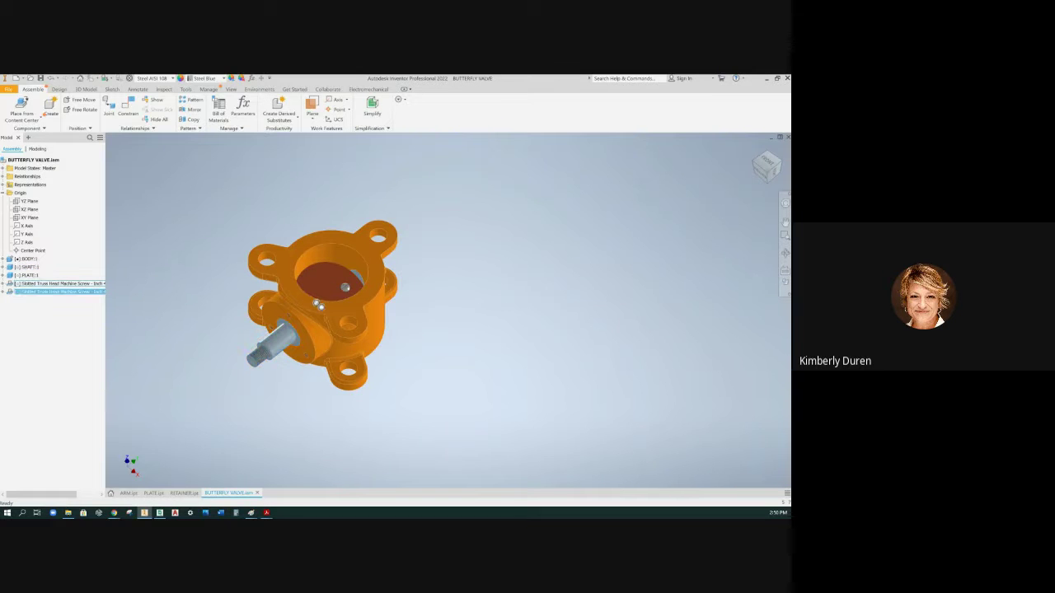
click(18, 264)
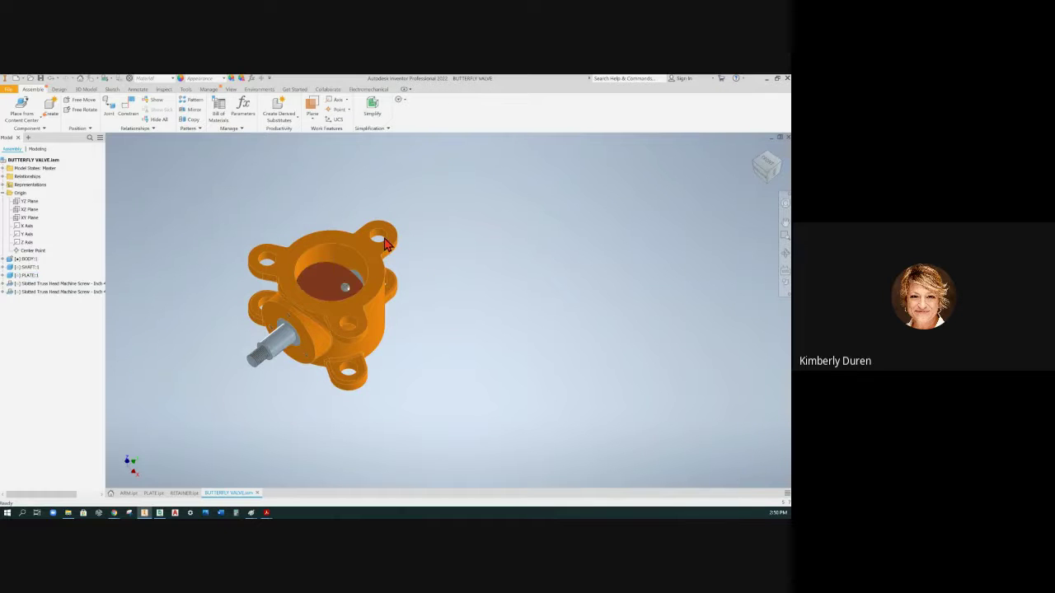
click(85, 110)
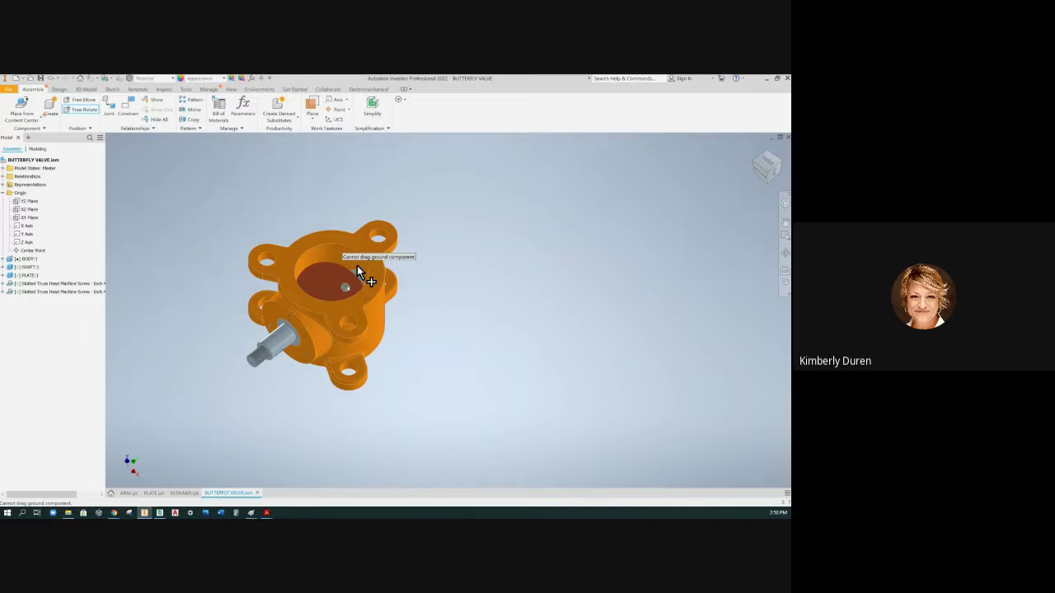
click(351, 286)
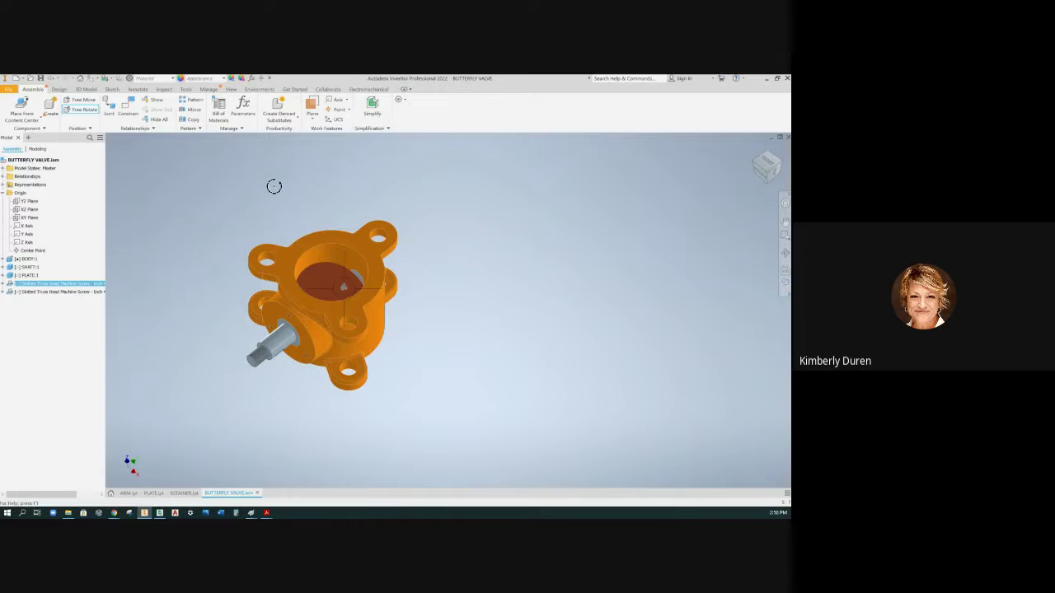
right_click(326, 208)
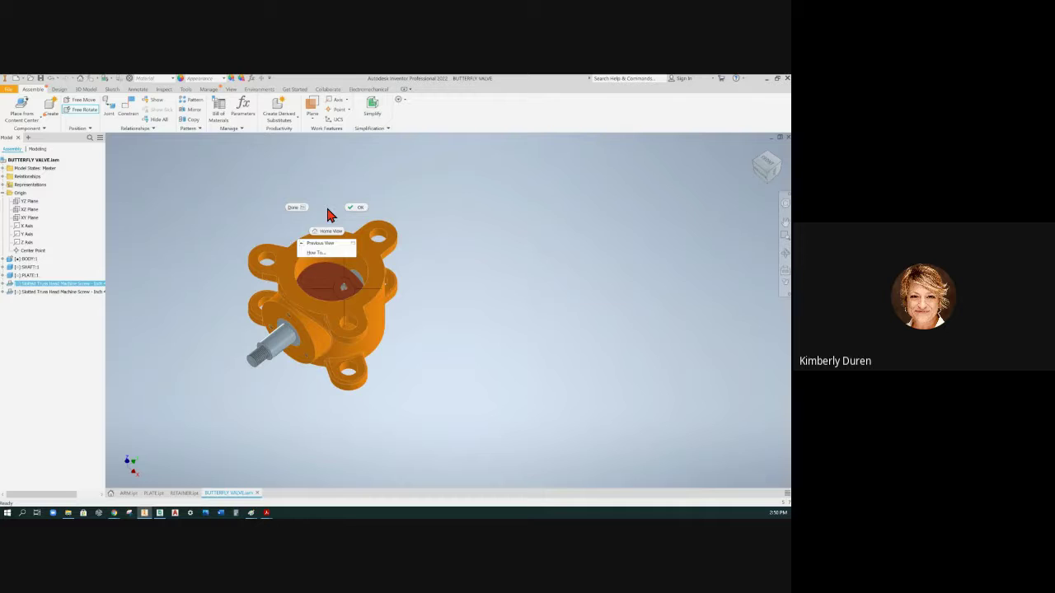
click(352, 213)
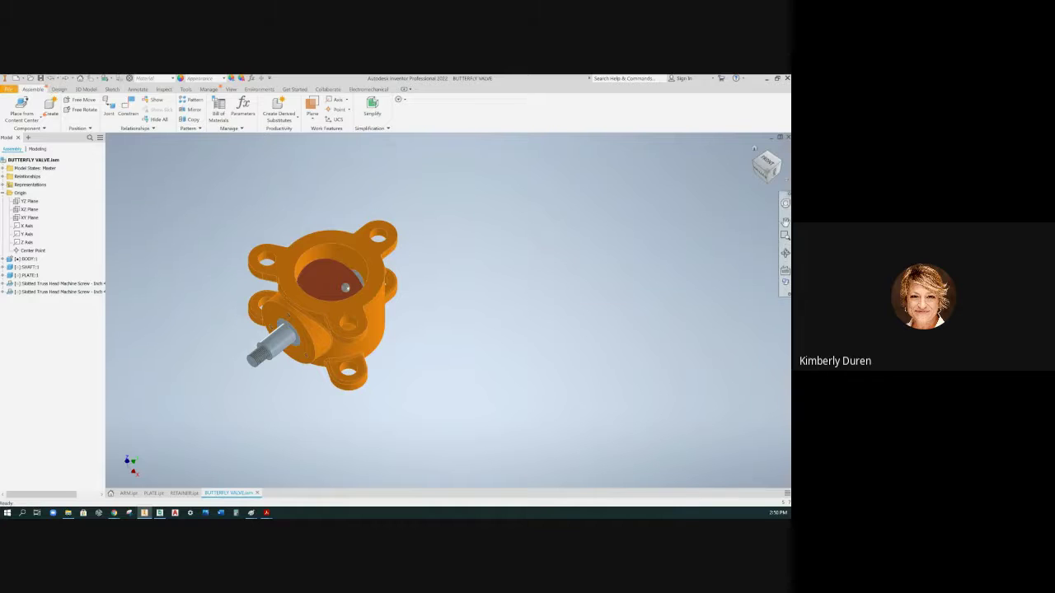
drag(769, 180, 746, 152)
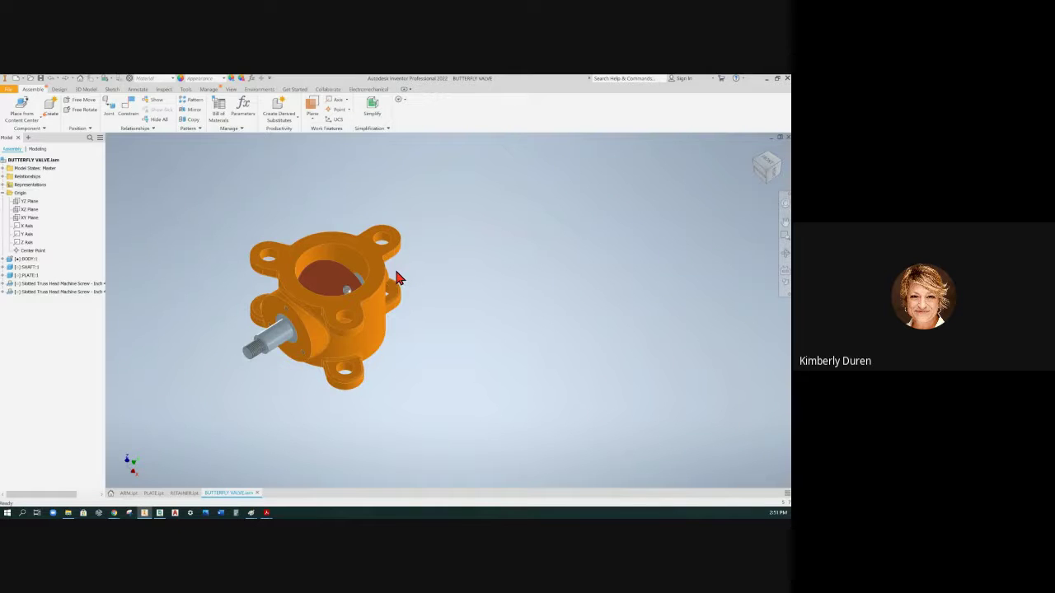
Drag a screw and the valve plate out of place, then refresh so both snap back
click(83, 100)
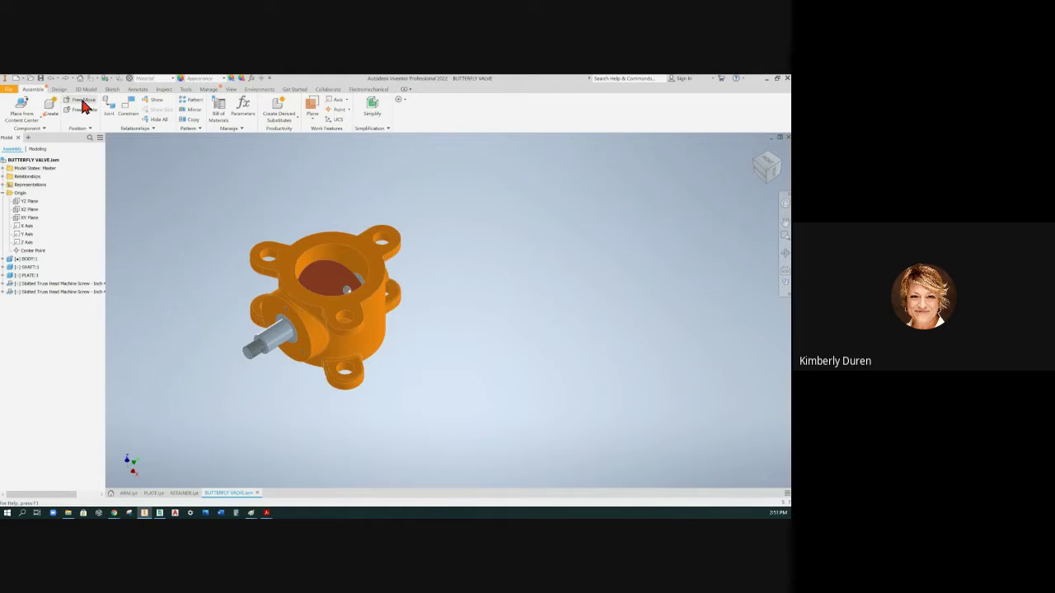
drag(344, 297, 516, 243)
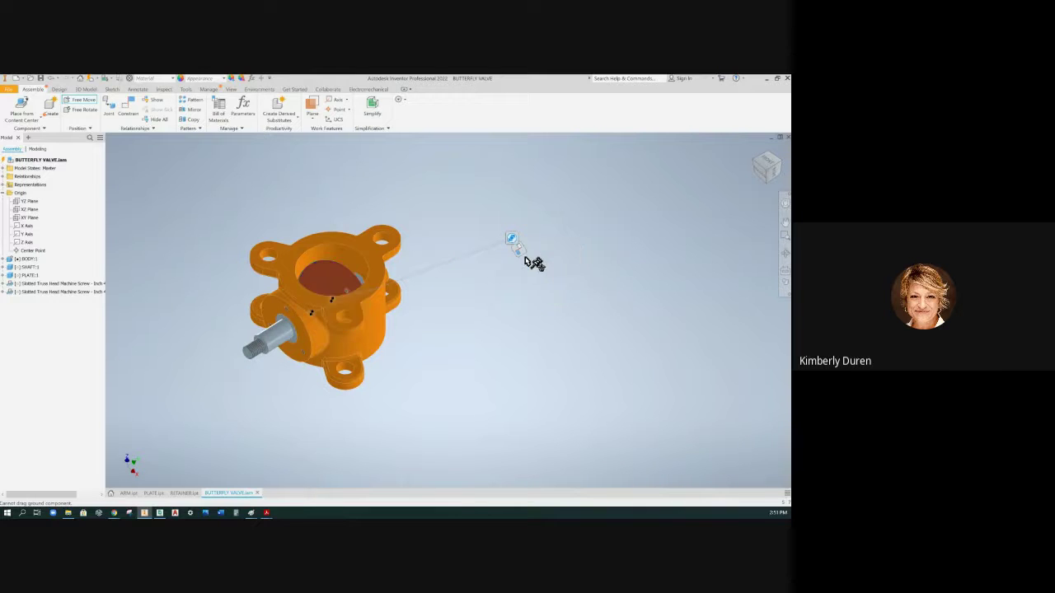
mouse_move(522, 257)
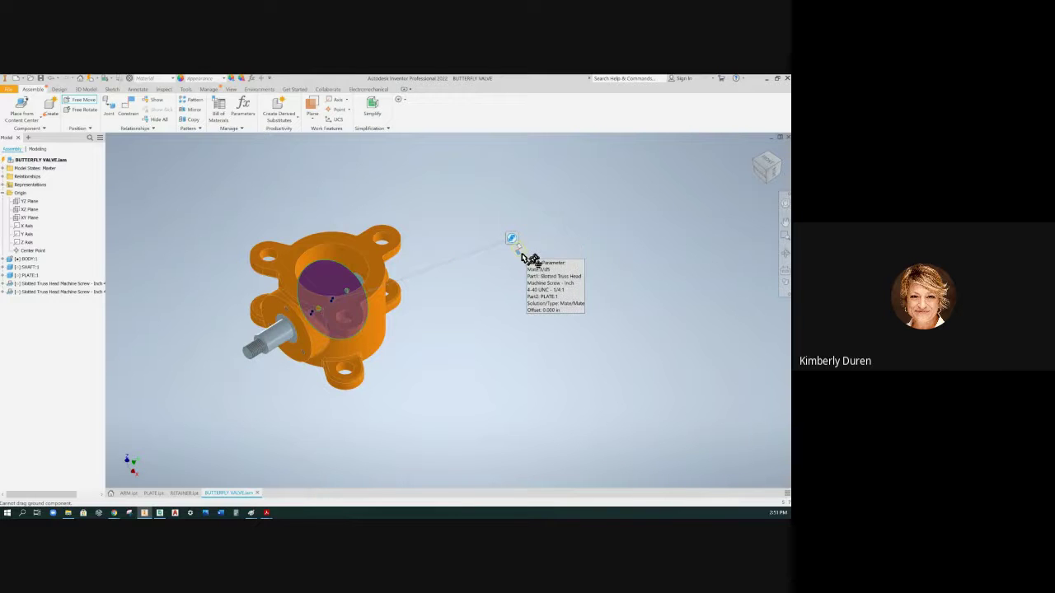
click(92, 81)
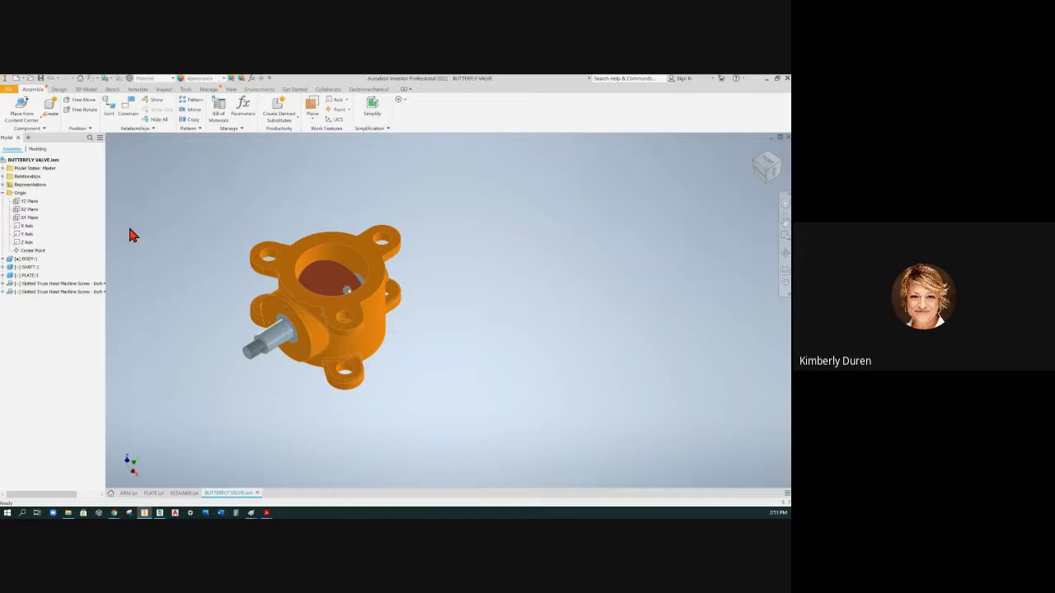
click(331, 282)
click(82, 100)
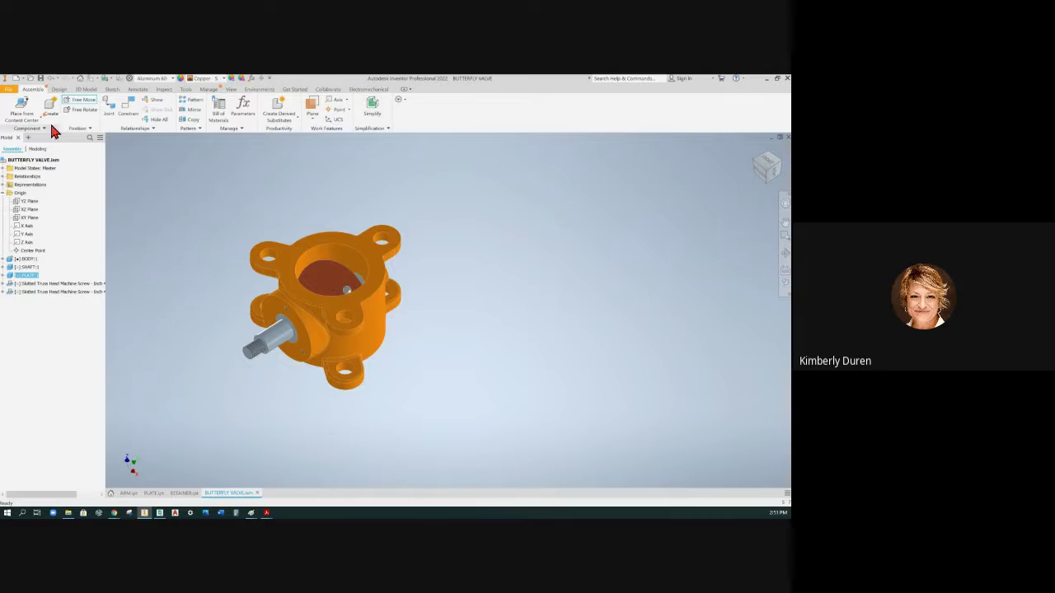
drag(322, 285, 540, 243)
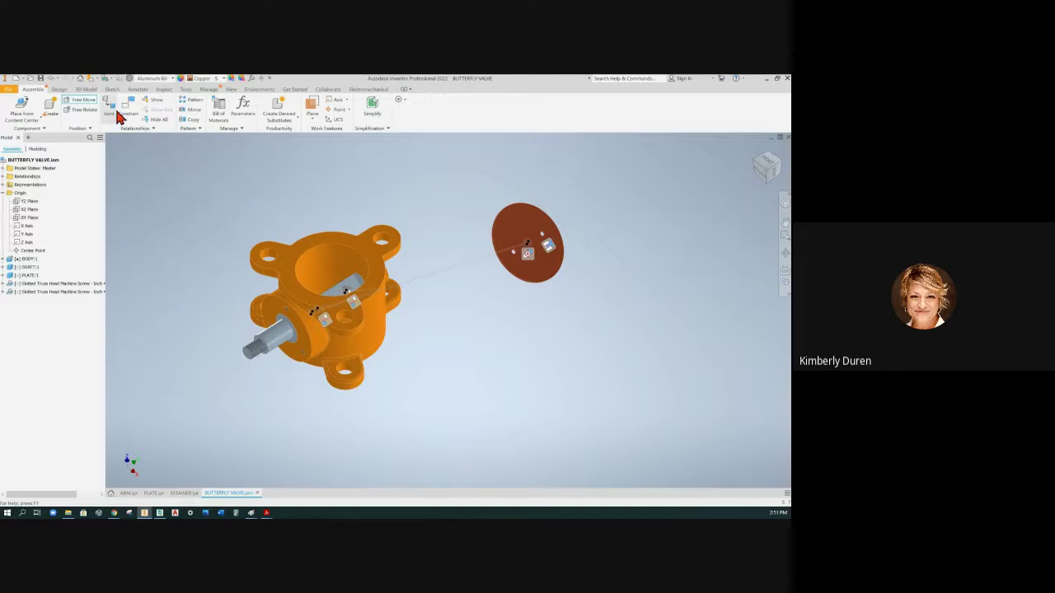
click(87, 81)
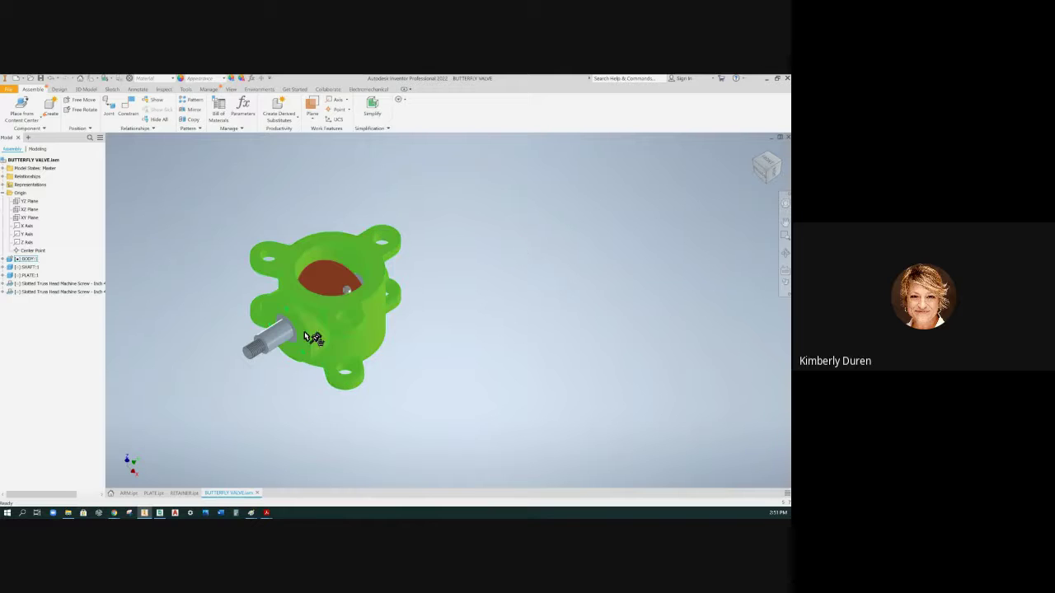
Place one RETAINER part from file below the valve body
click(33, 117)
click(30, 136)
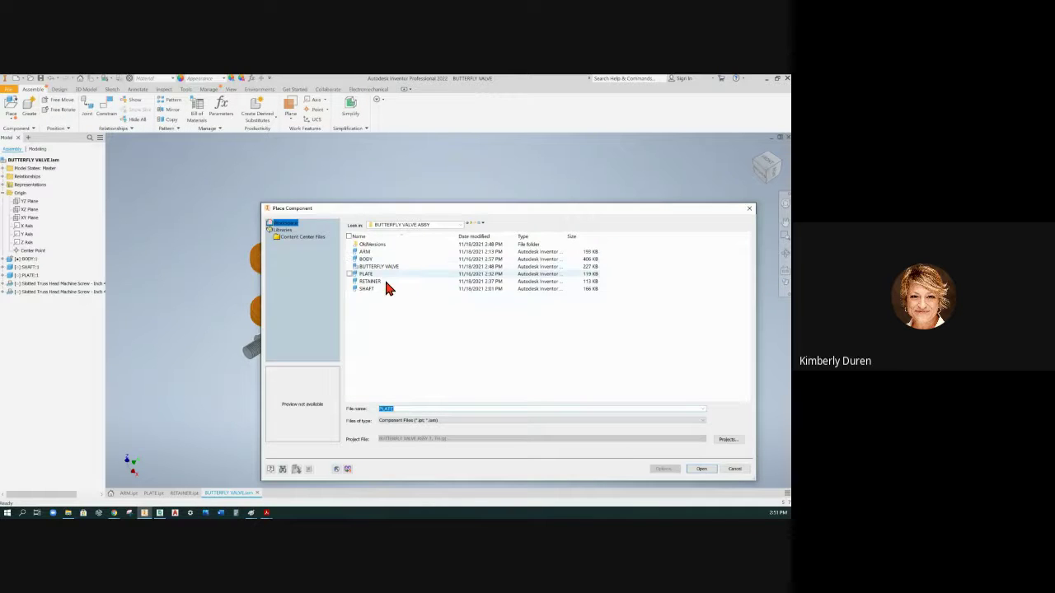
double_click(384, 273)
click(393, 425)
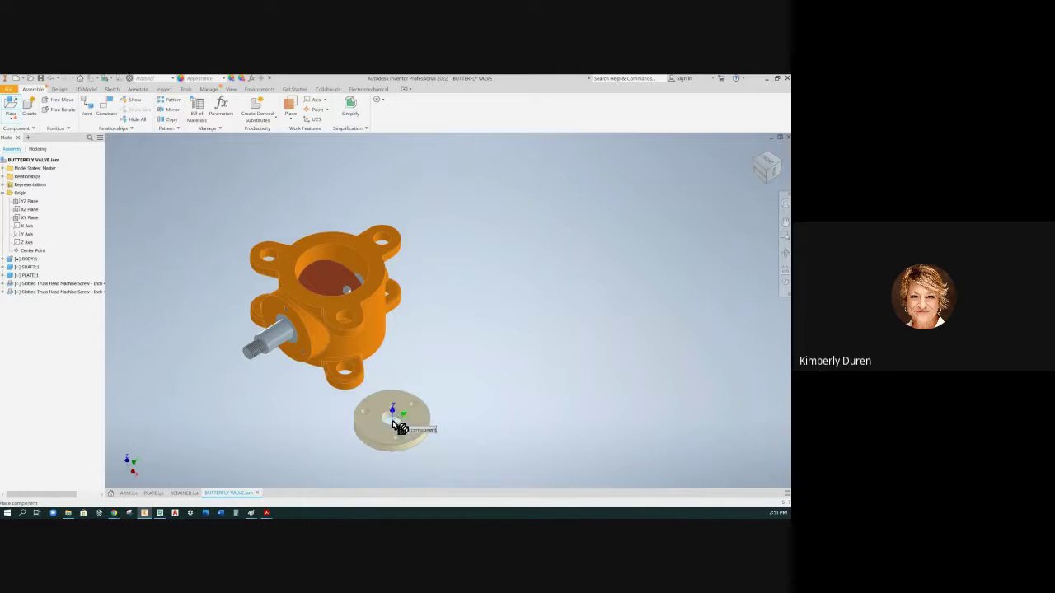
key(Escape)
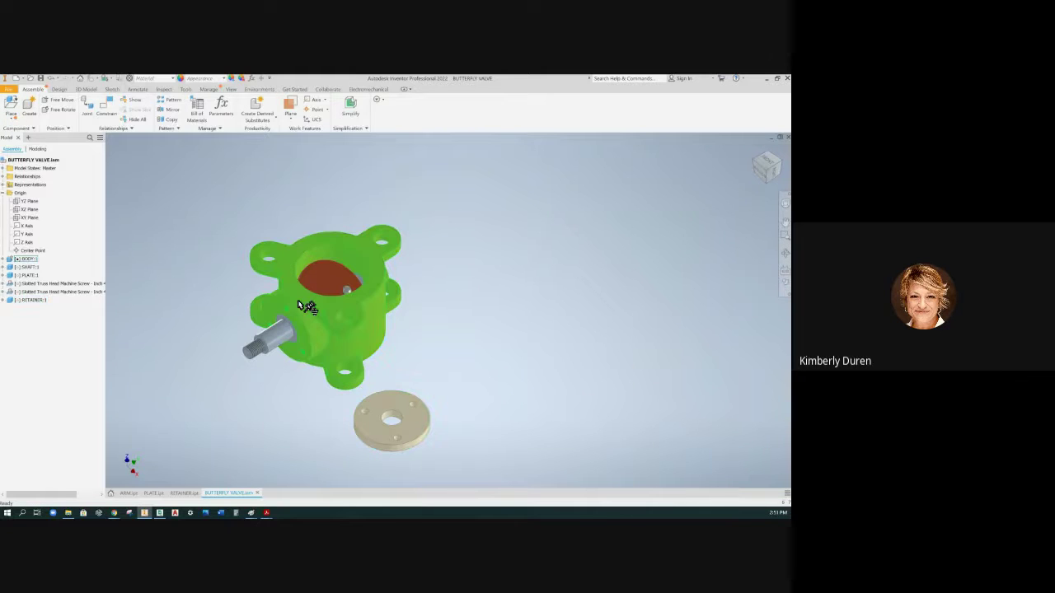
click(272, 329)
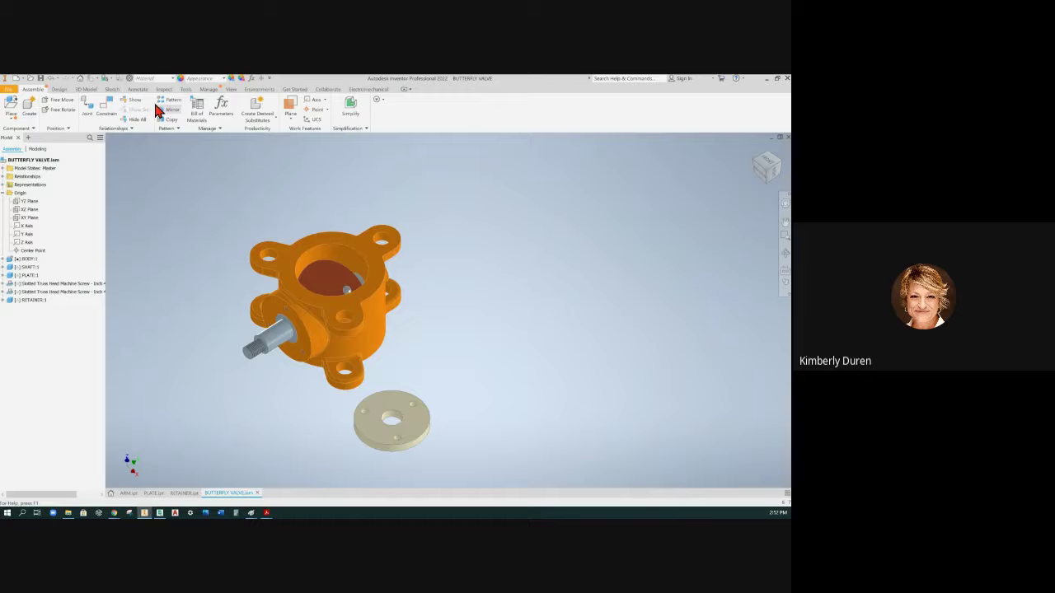
Apply an Insert constraint between the retainer's and the body flange's circular edges
click(112, 117)
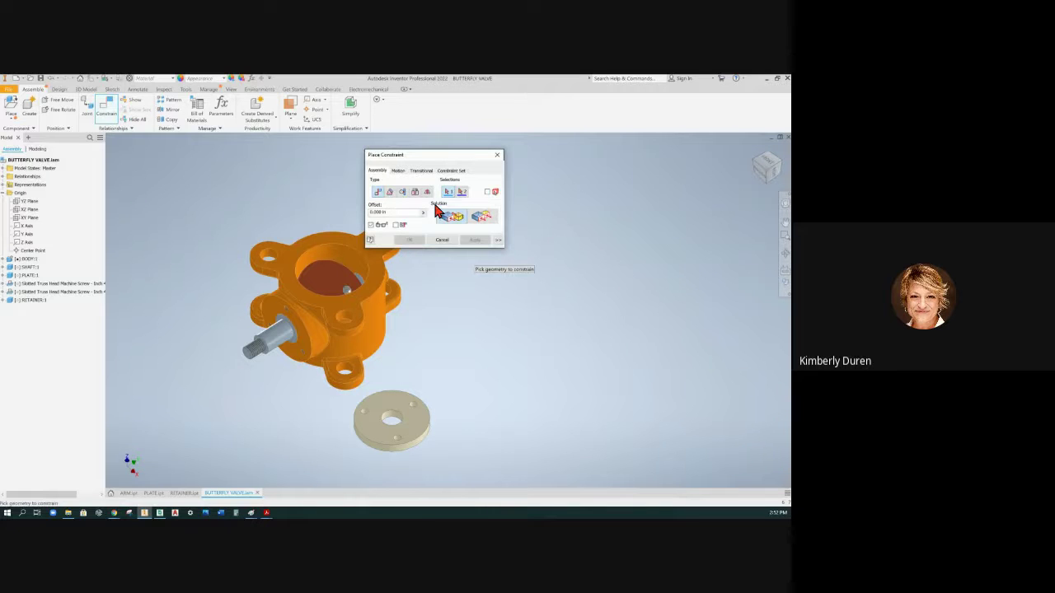
click(416, 195)
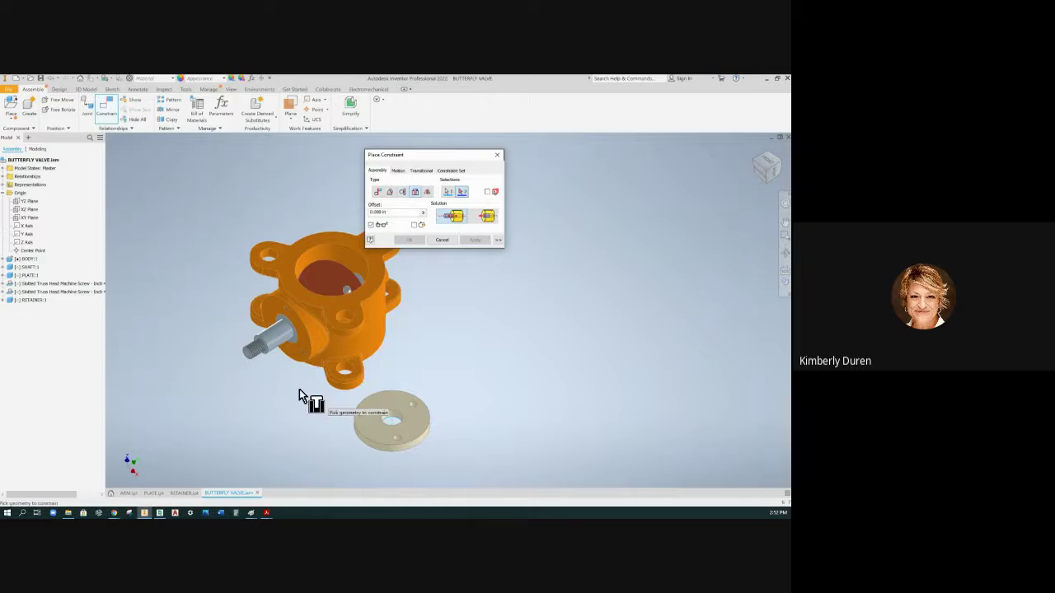
scroll(280, 323, up, 5)
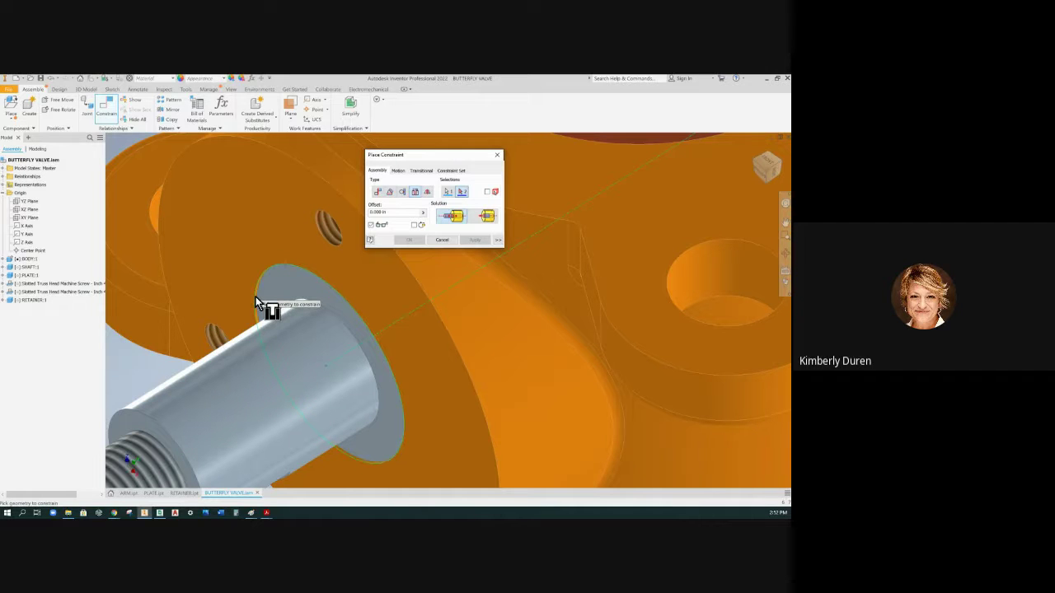
click(255, 303)
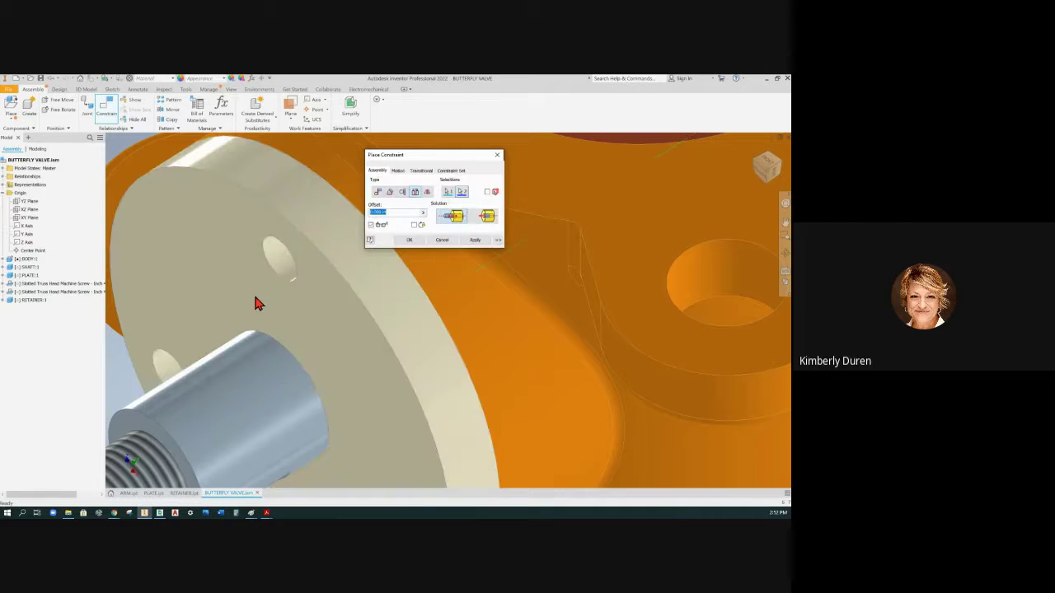
click(478, 239)
click(442, 240)
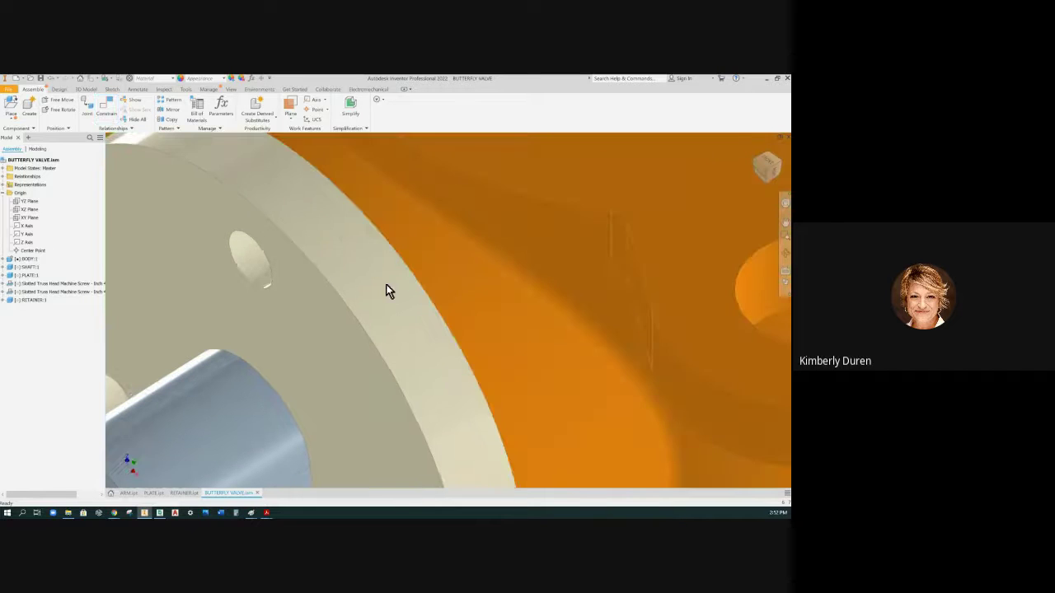
Drag the retainer to confirm it spins around the shaft axis
scroll(385, 287, down, 3)
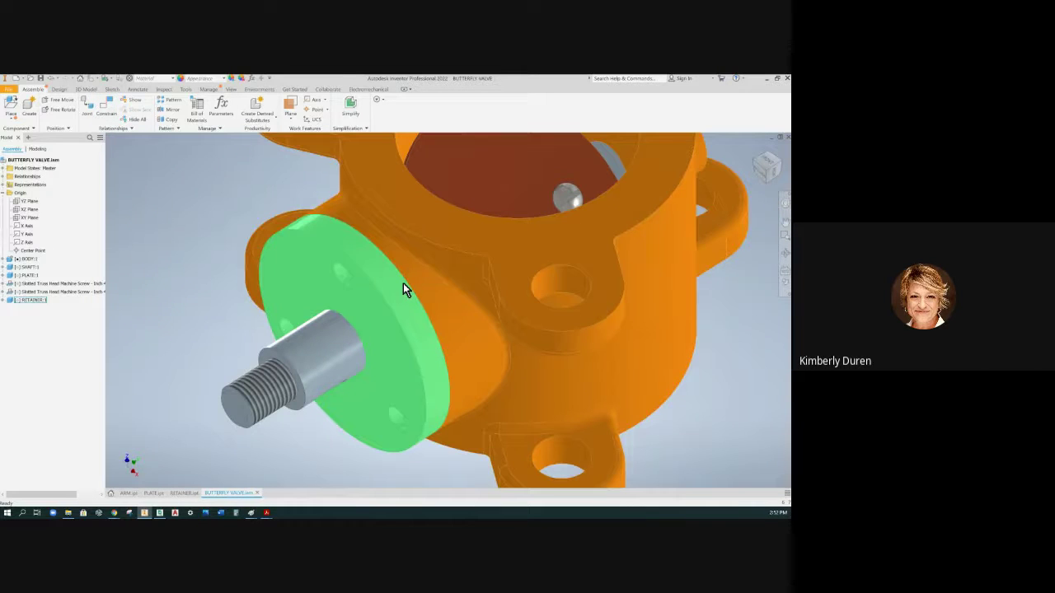
click(422, 377)
drag(421, 378, 394, 300)
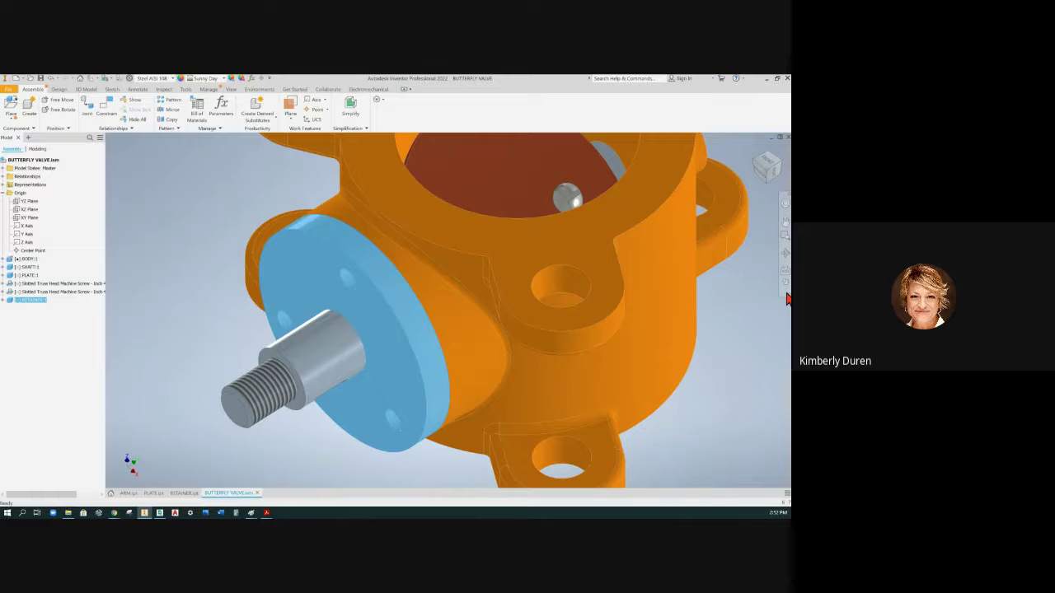
Set the Wireframe visual style and orbit to reveal the shaft, plate and retainer inside
click(787, 290)
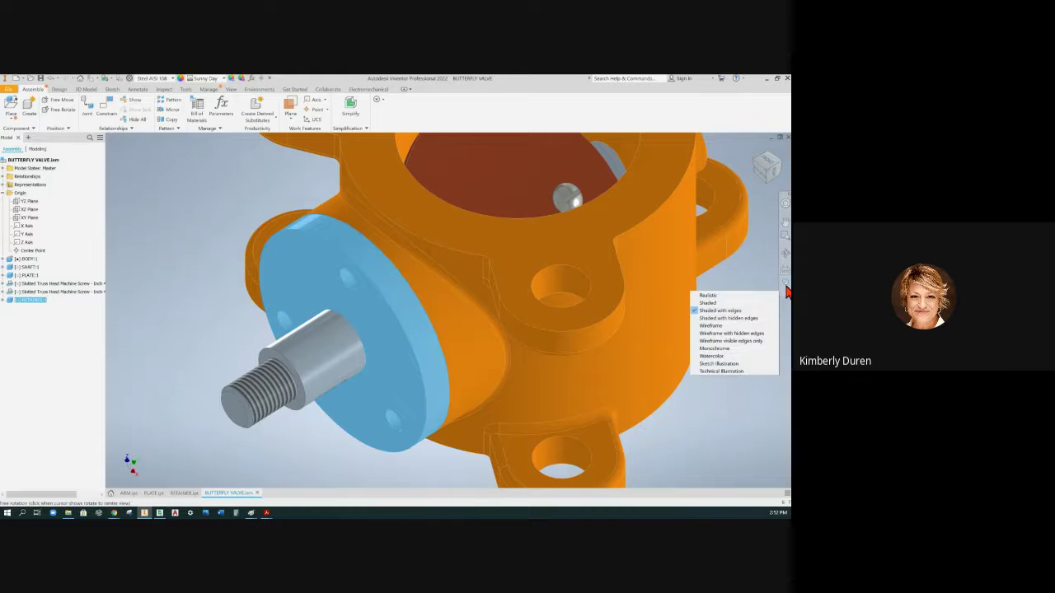
click(788, 309)
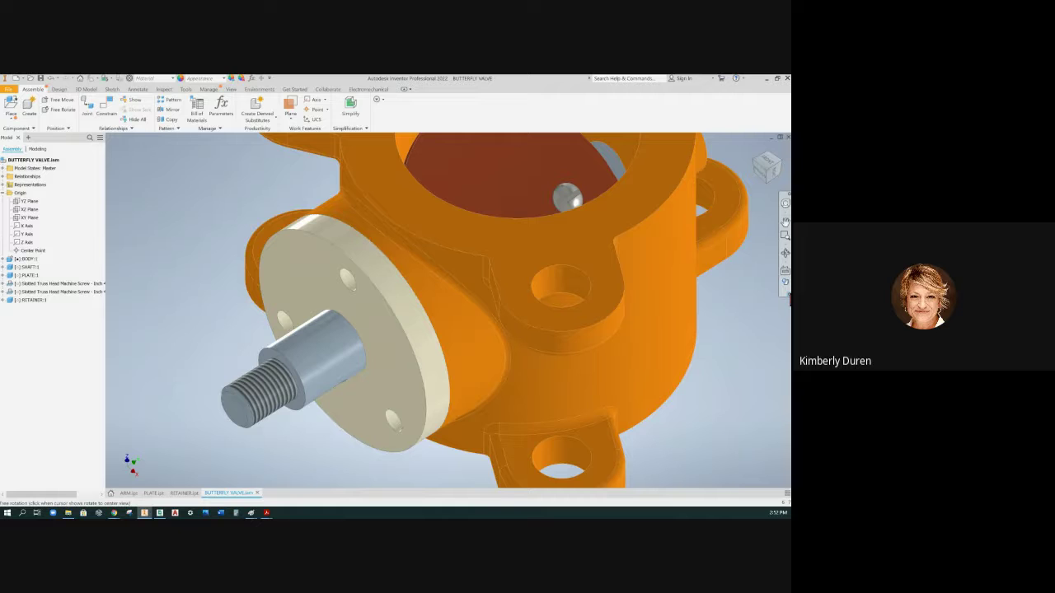
click(788, 296)
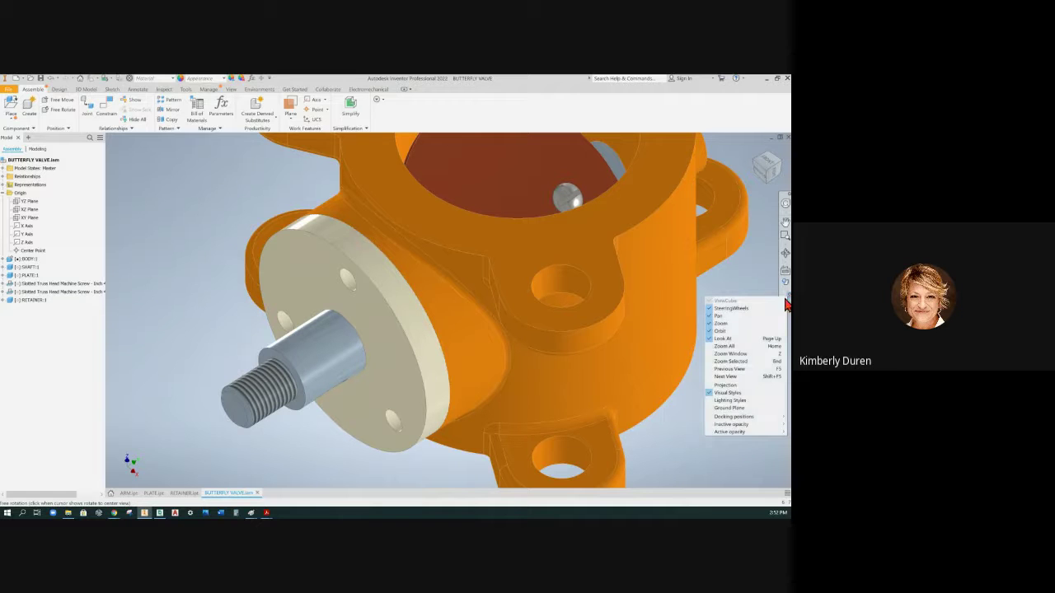
click(739, 287)
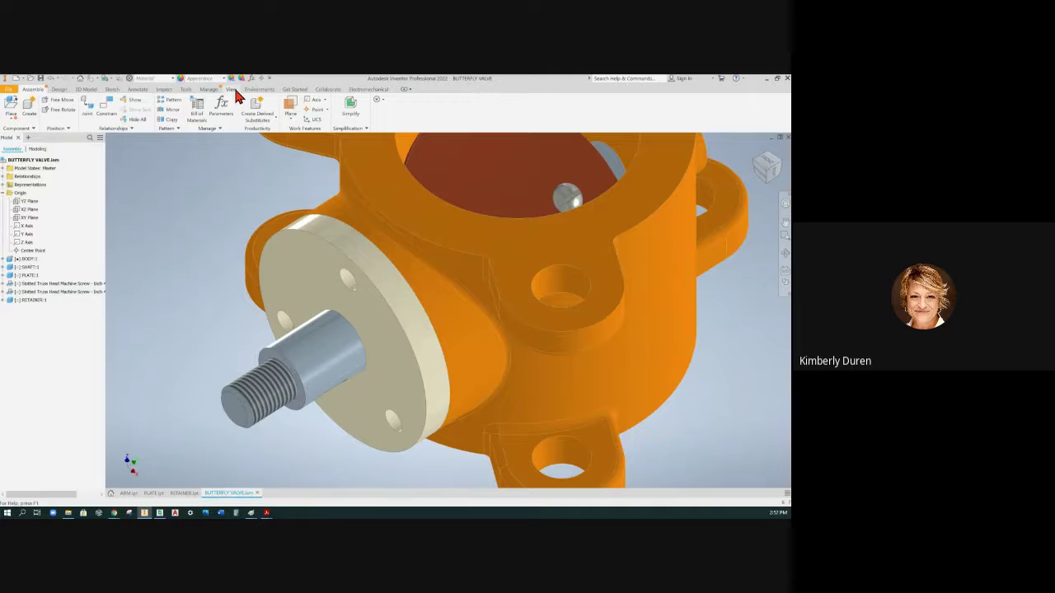
click(232, 89)
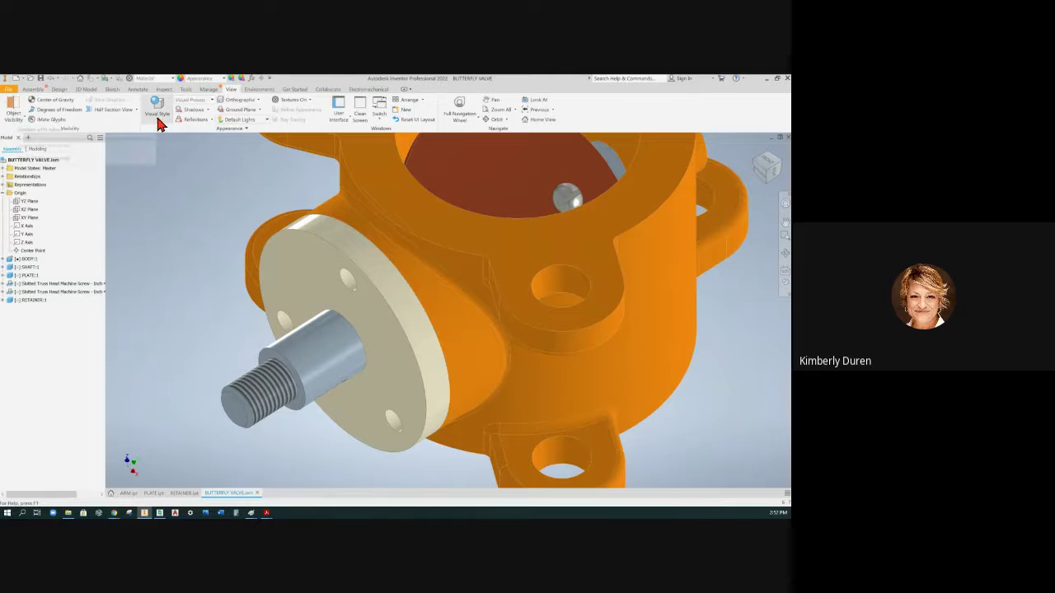
click(785, 286)
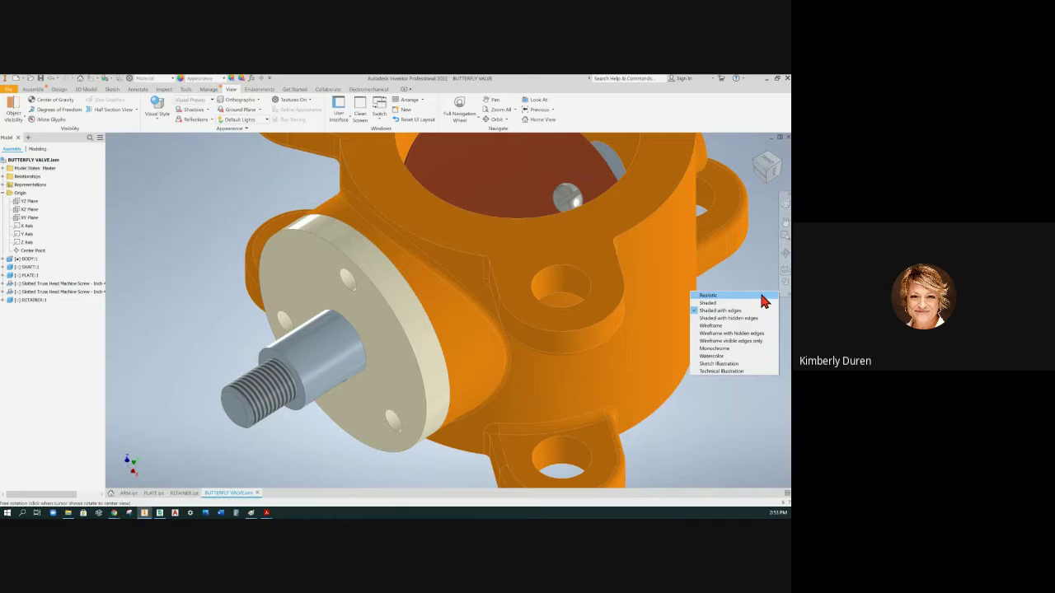
click(729, 328)
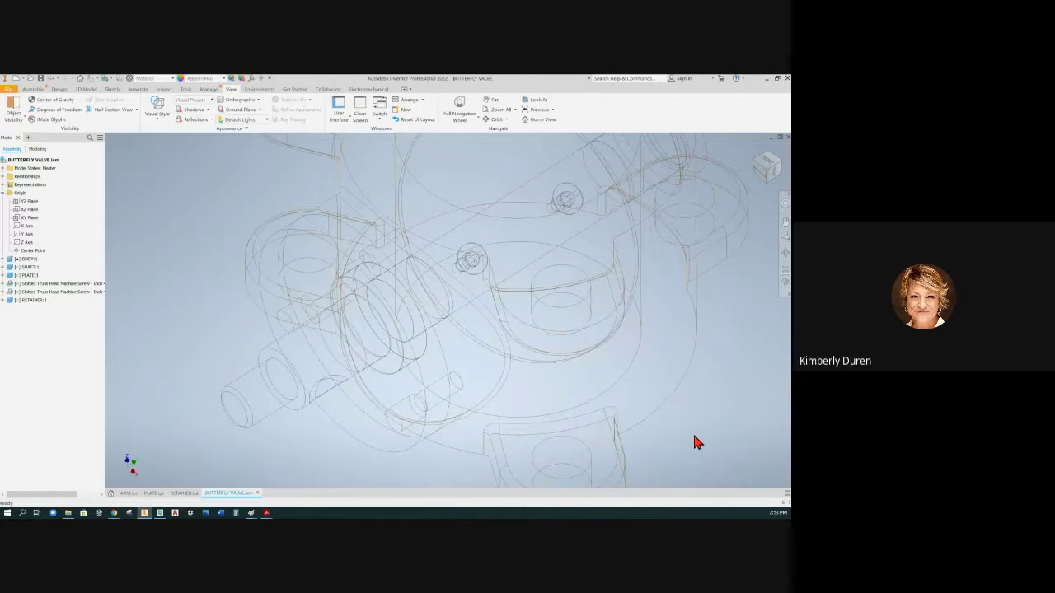
shift+middle_drag(690, 449, 701, 416)
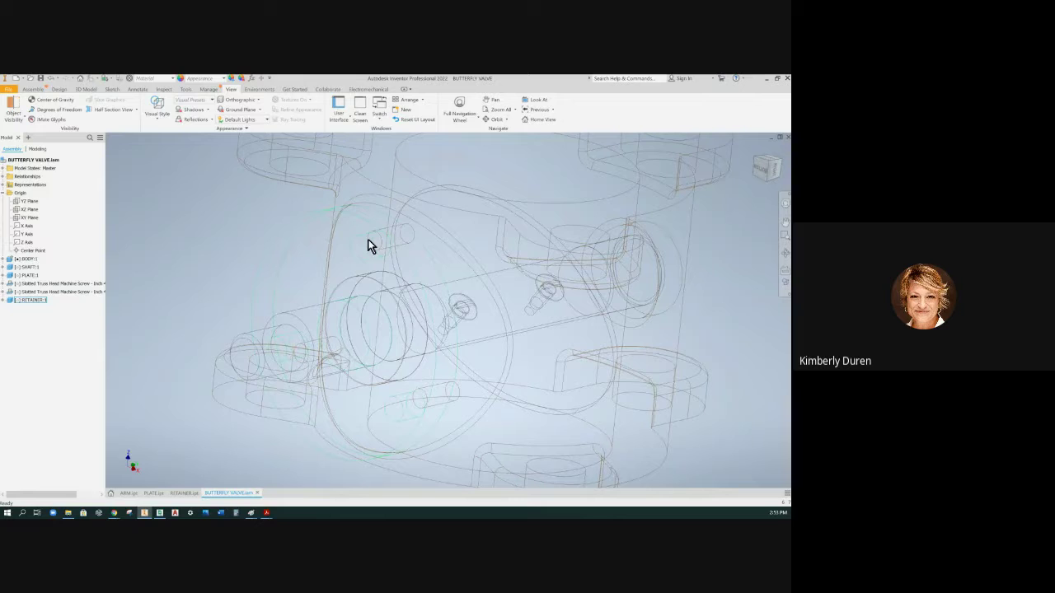
click(168, 157)
Mate the retainer's screw-hole axis with the valve body's hole axis
click(35, 90)
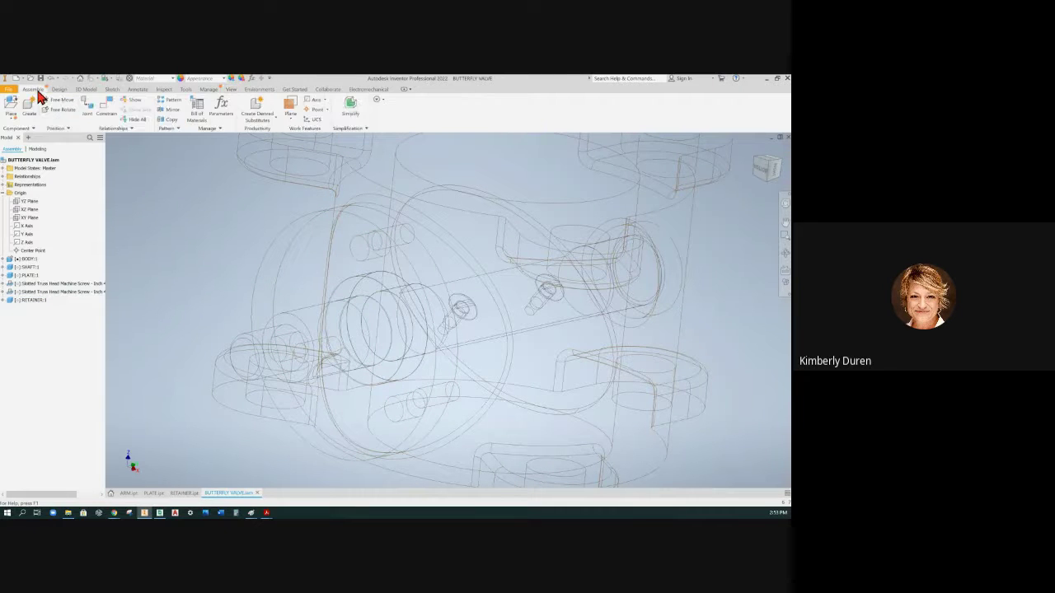
click(106, 113)
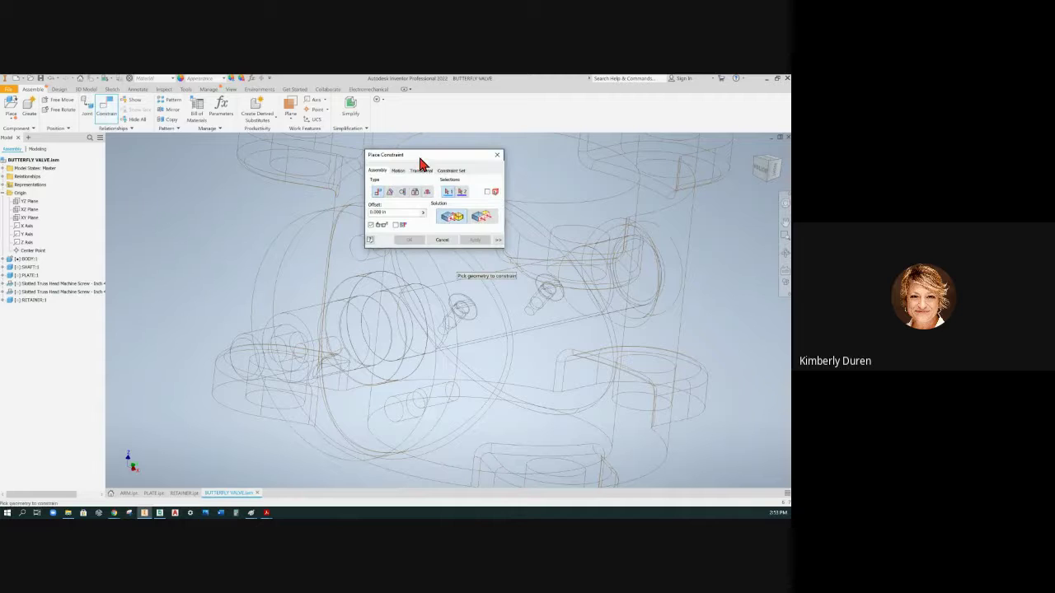
drag(424, 160, 601, 151)
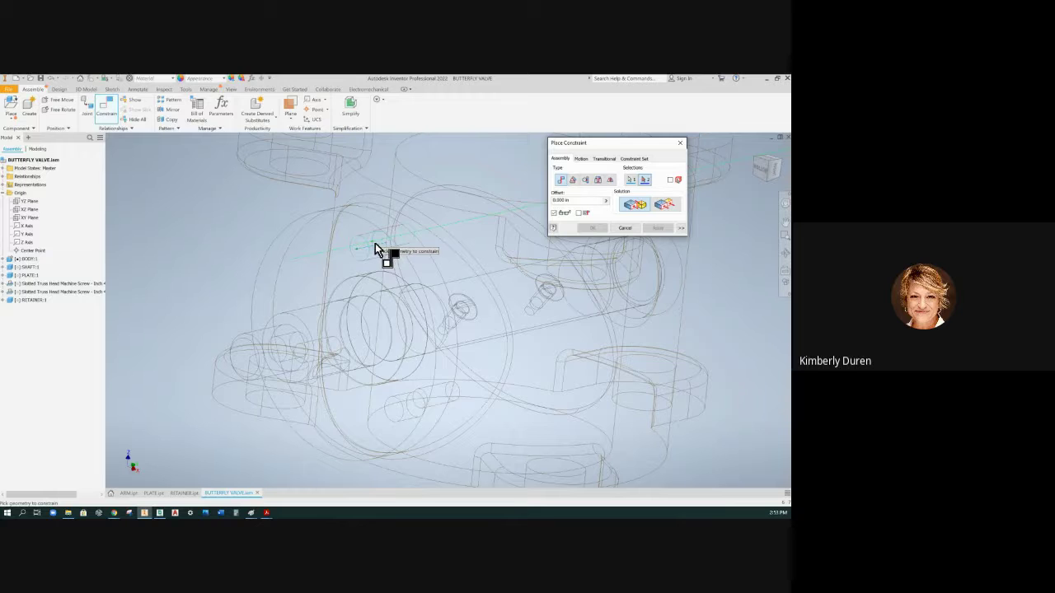
click(375, 247)
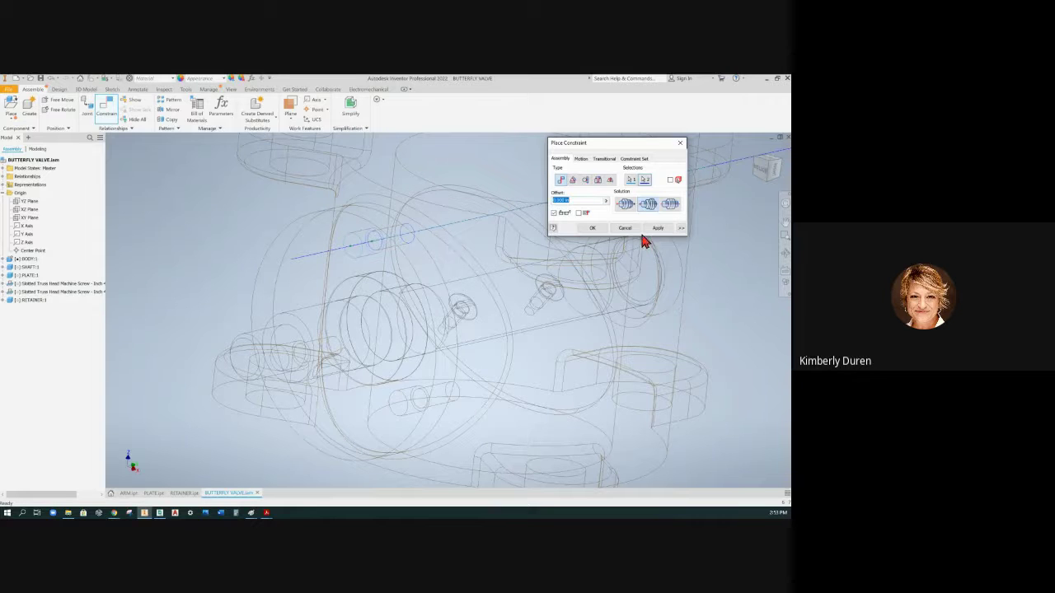
click(591, 229)
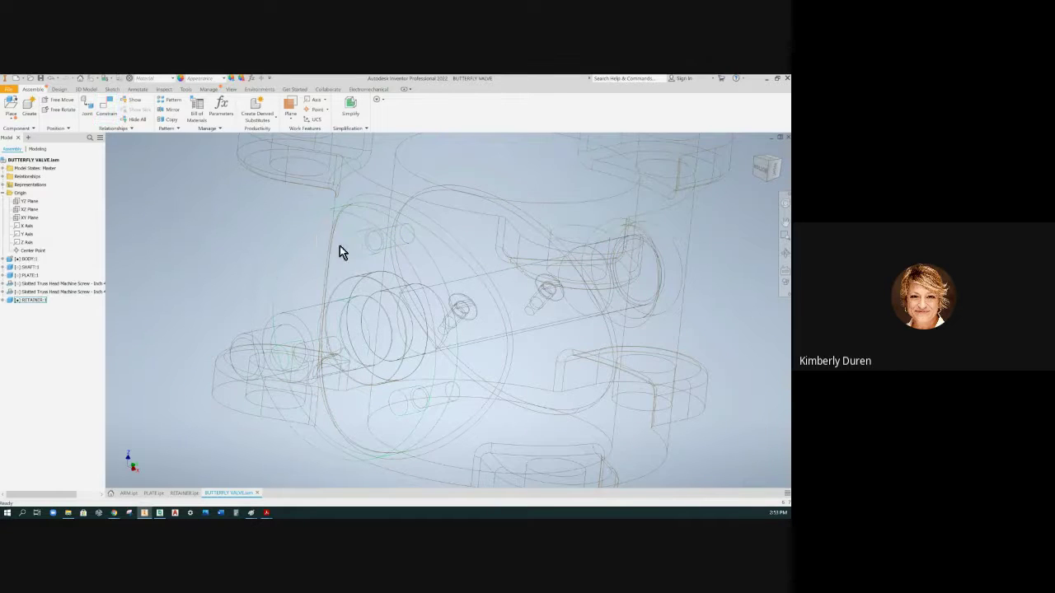
Return the model to shaded display, zoom out, and drag the shaft to test its freedom
right_click(786, 292)
click(708, 307)
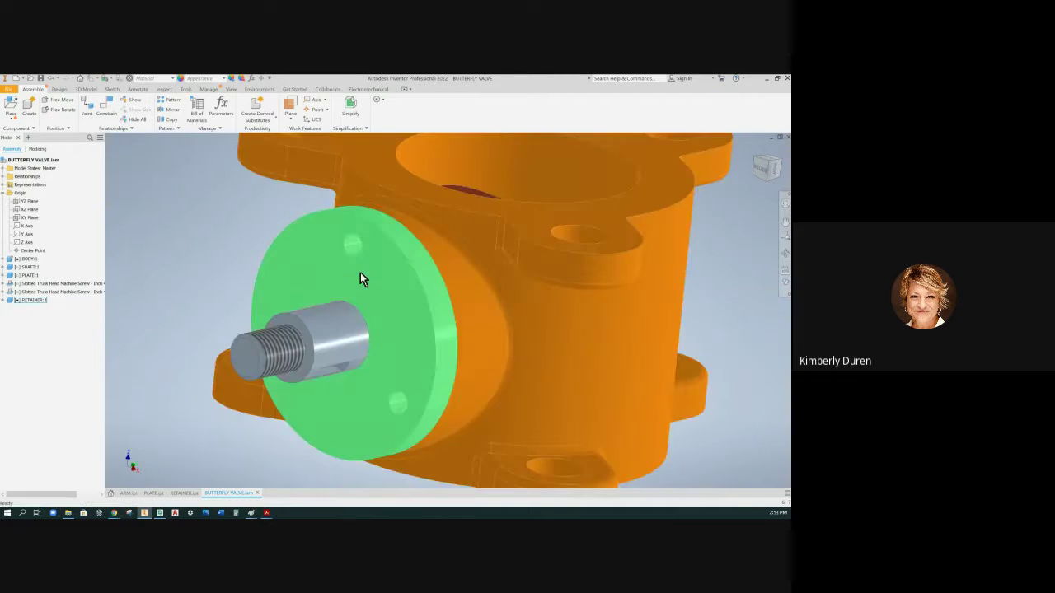
click(381, 302)
key(Escape)
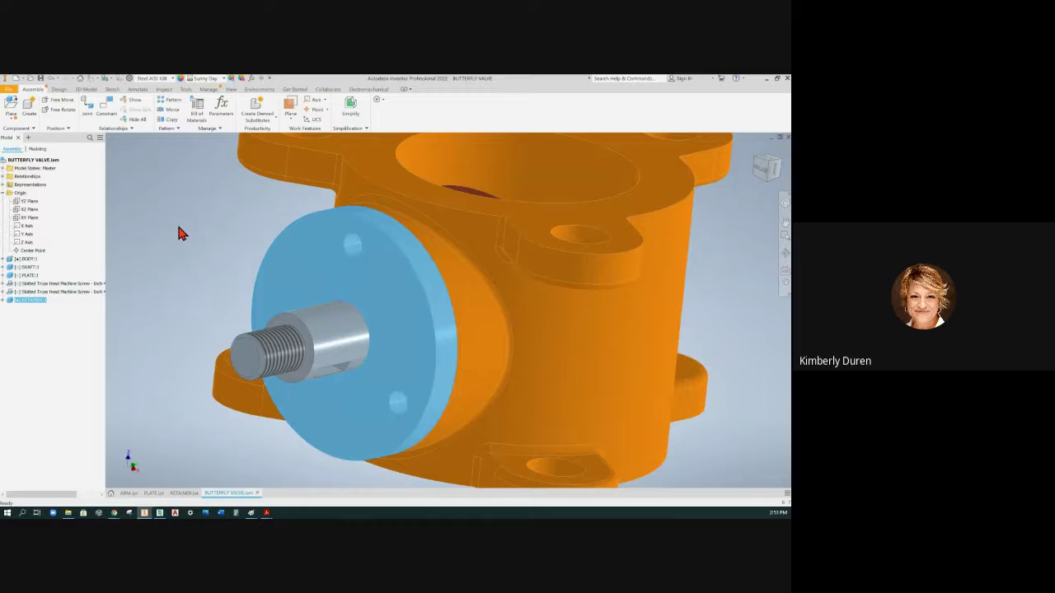
click(178, 232)
scroll(289, 300, down, 3)
drag(289, 301, 312, 330)
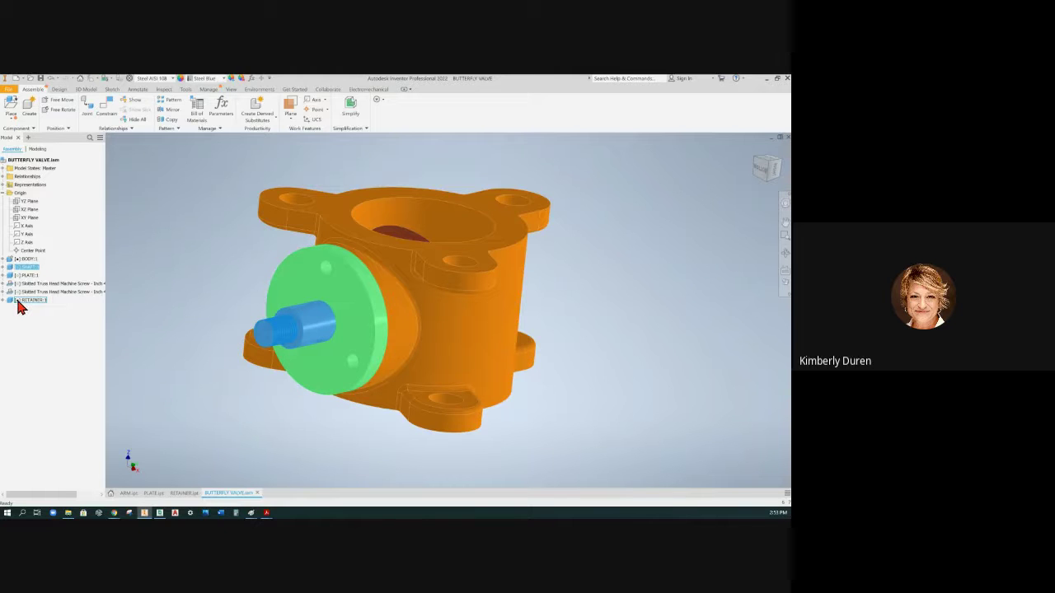
click(145, 286)
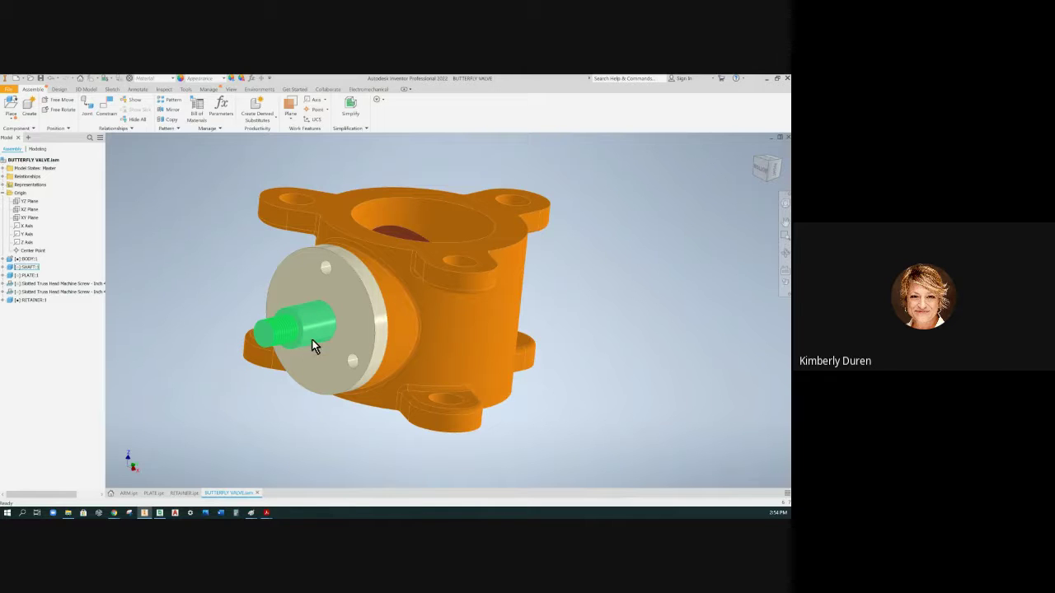
Open Place from Content Center, then switch to the valve instructions PDF in Acrobat
click(11, 120)
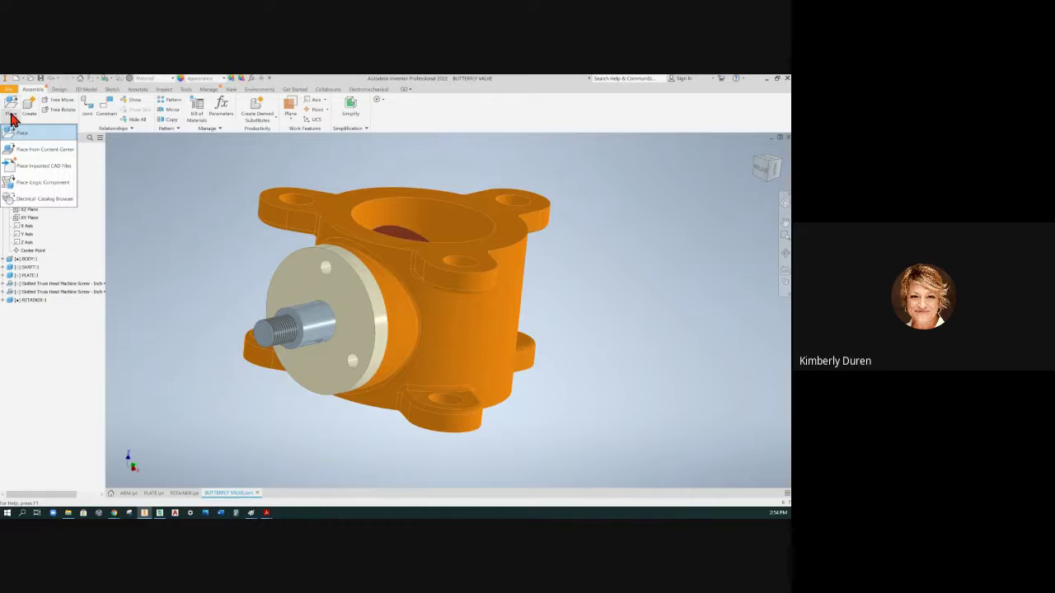
click(34, 150)
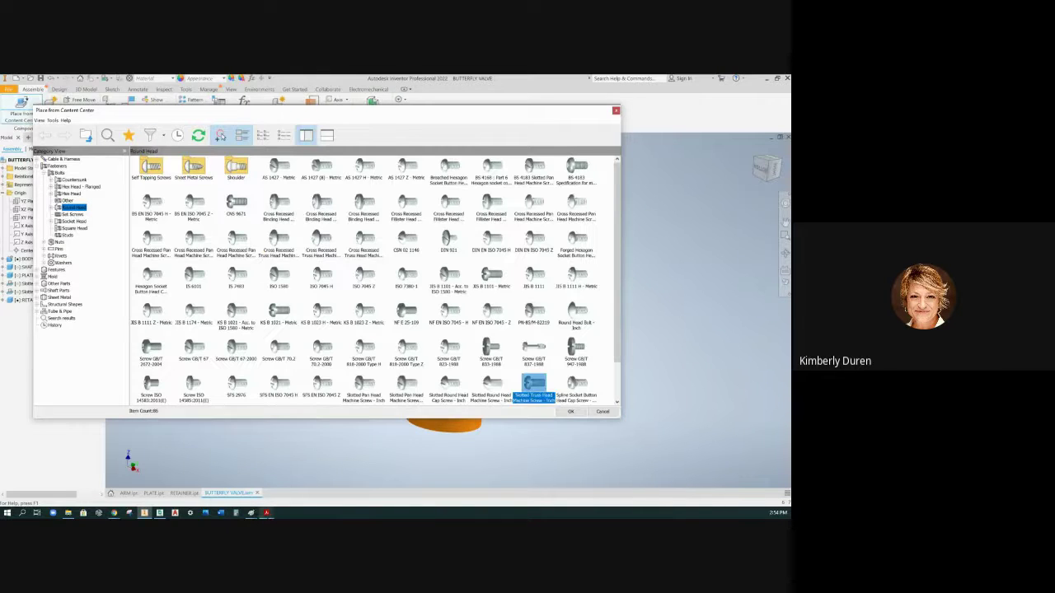
mouse_move(265, 513)
click(309, 474)
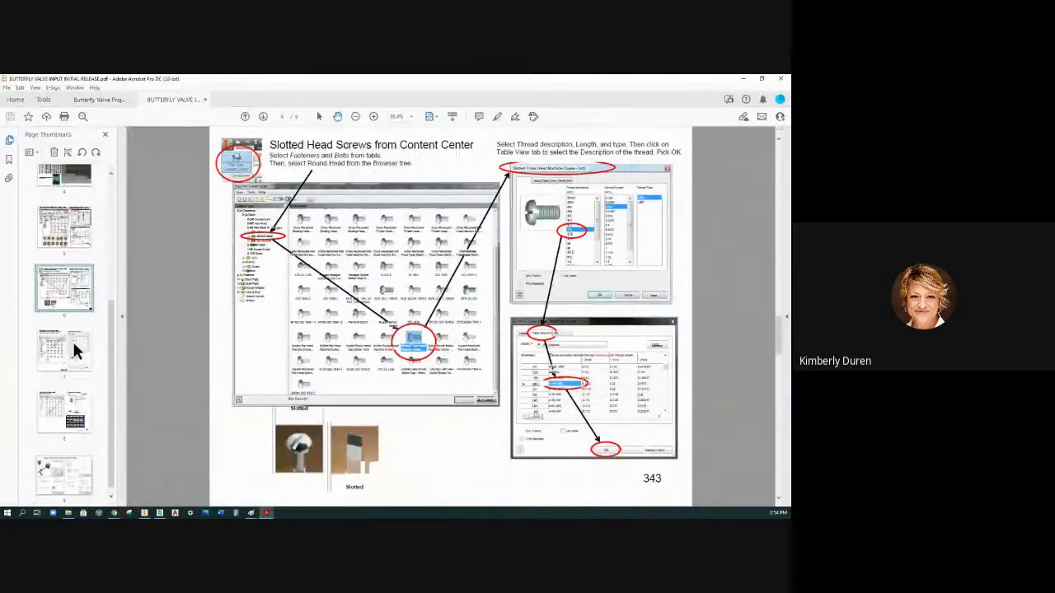
On page 7, highlight the key icons beside Full Radius in yellow, then minimize Acrobat
click(58, 350)
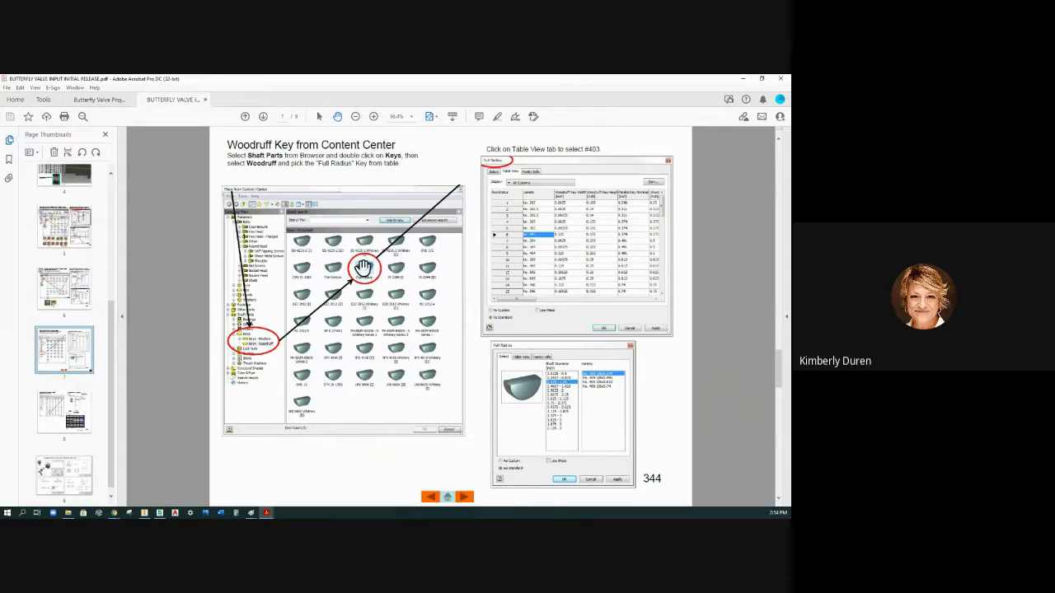
click(496, 116)
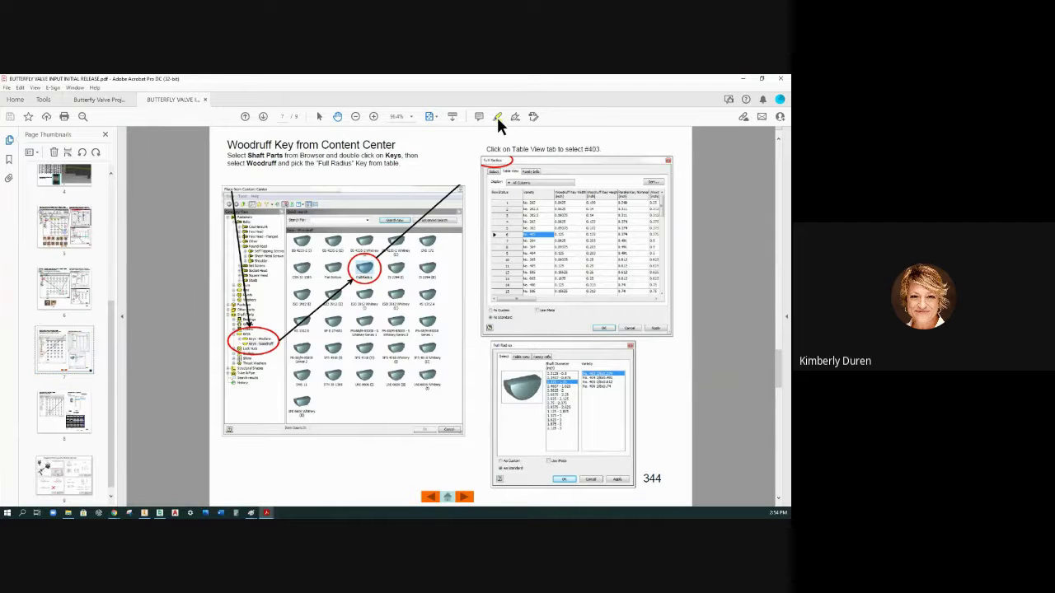
mouse_move(333, 269)
mouse_down()
mouse_move(342, 262)
mouse_move(318, 280)
mouse_move(301, 265)
mouse_move(338, 278)
mouse_up()
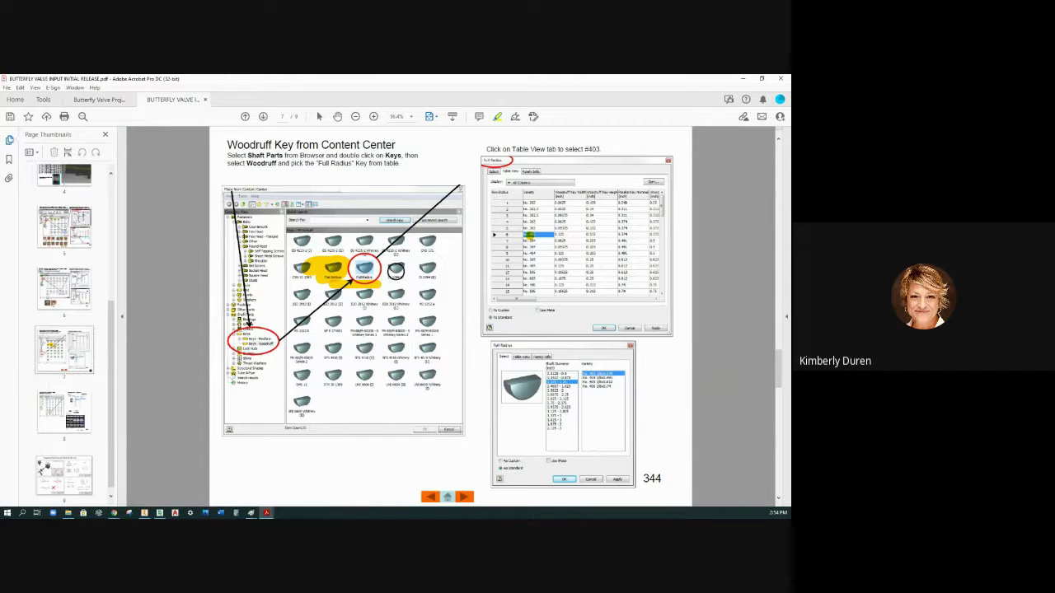
click(743, 79)
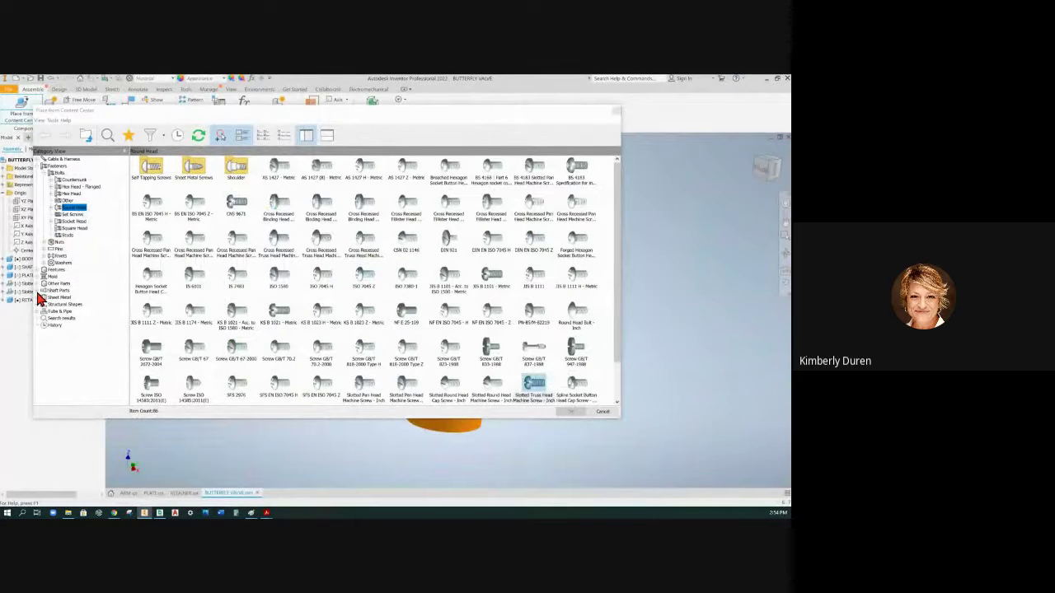
Browse Shaft Parts > Keys > Woodruff in Content Center and open the Flat Bottom key
click(41, 291)
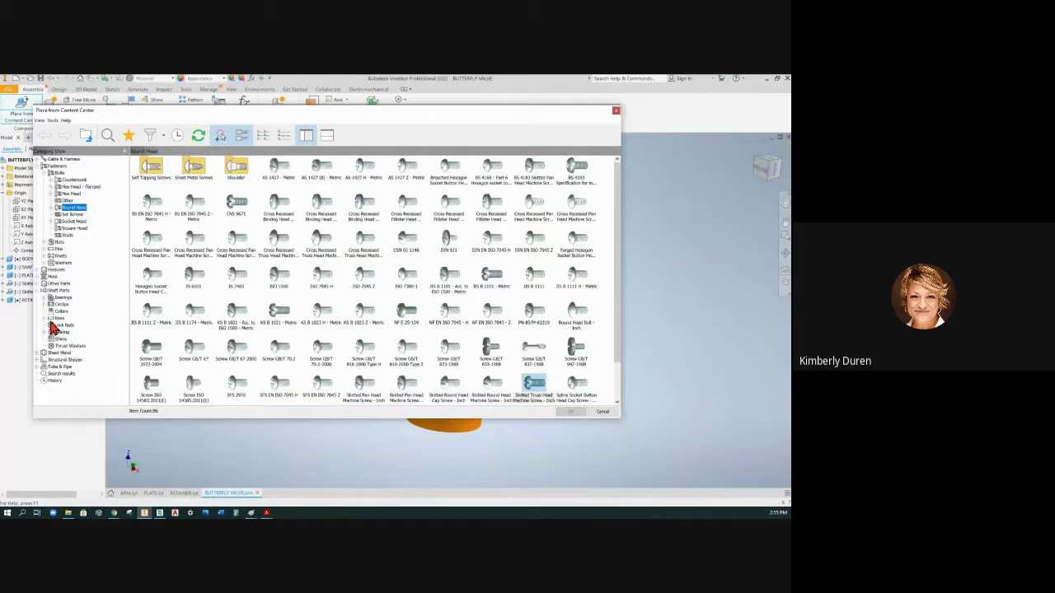
click(50, 318)
click(83, 332)
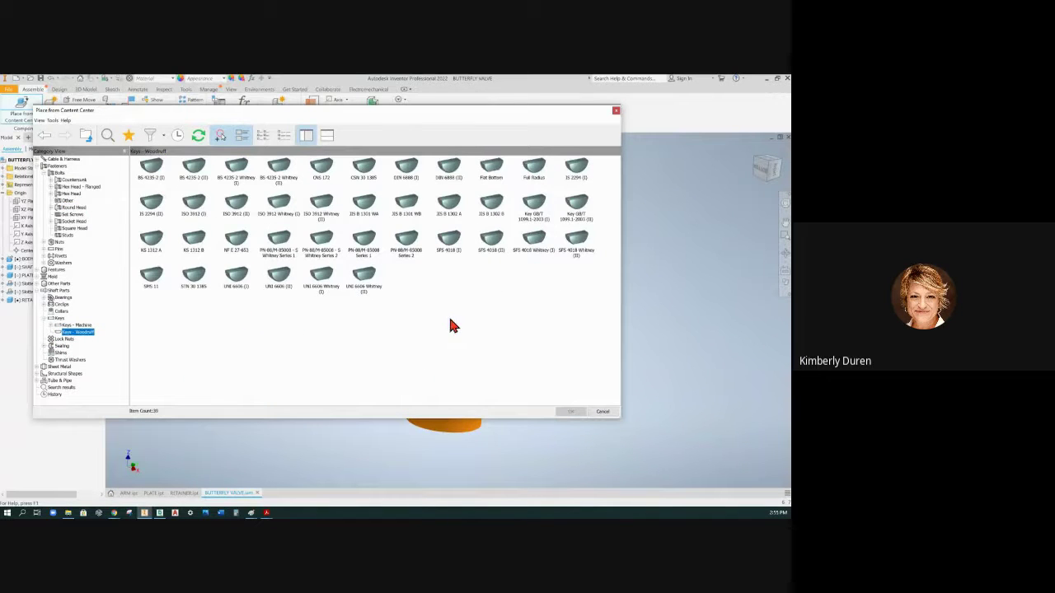
click(494, 173)
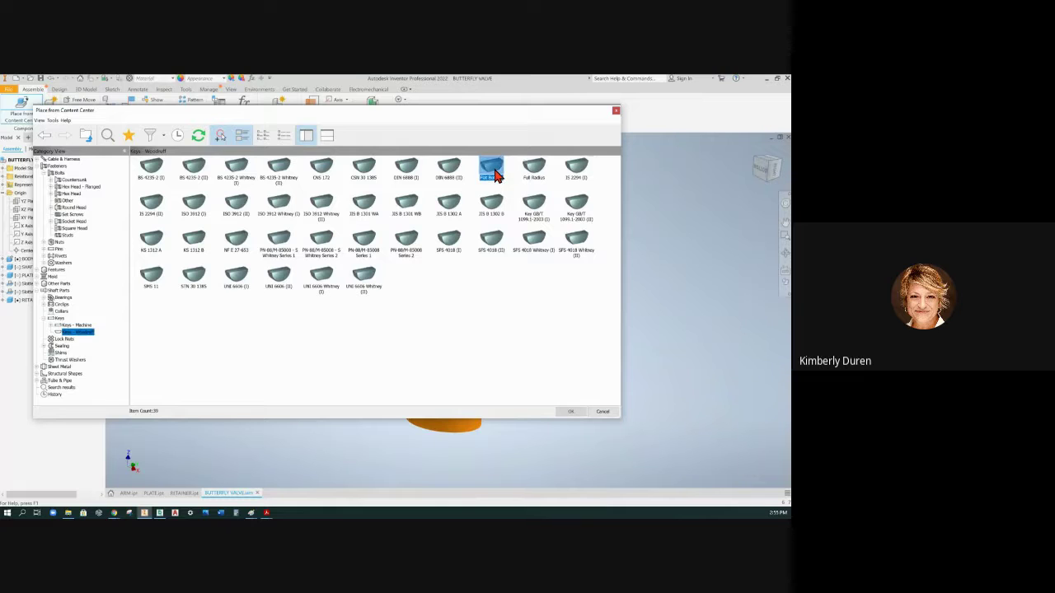
double_click(492, 171)
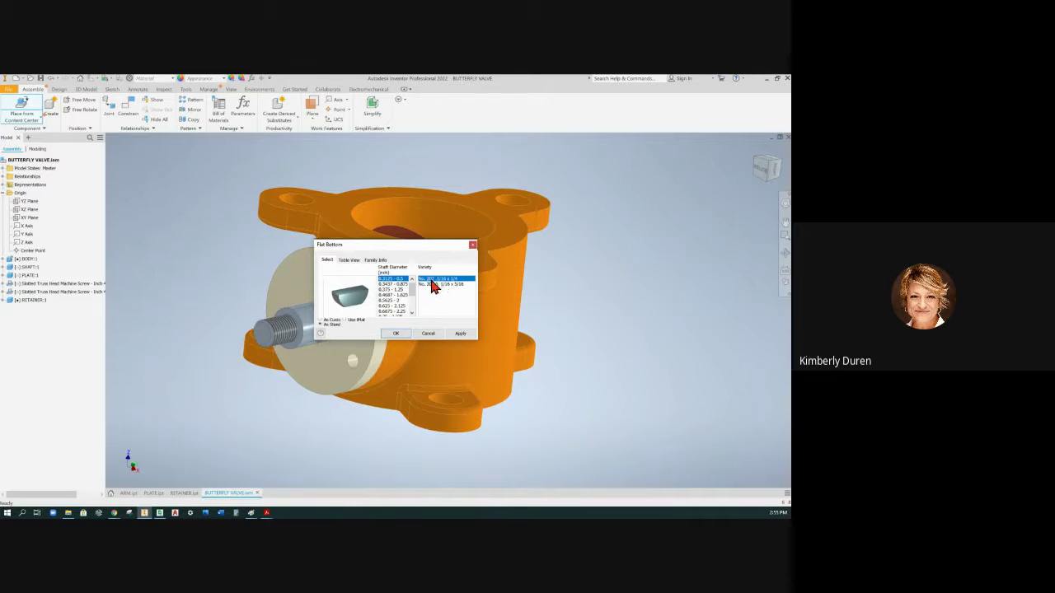
Review the Flat Bottom key's Table View, showing All Columns, and its Family Info
click(350, 260)
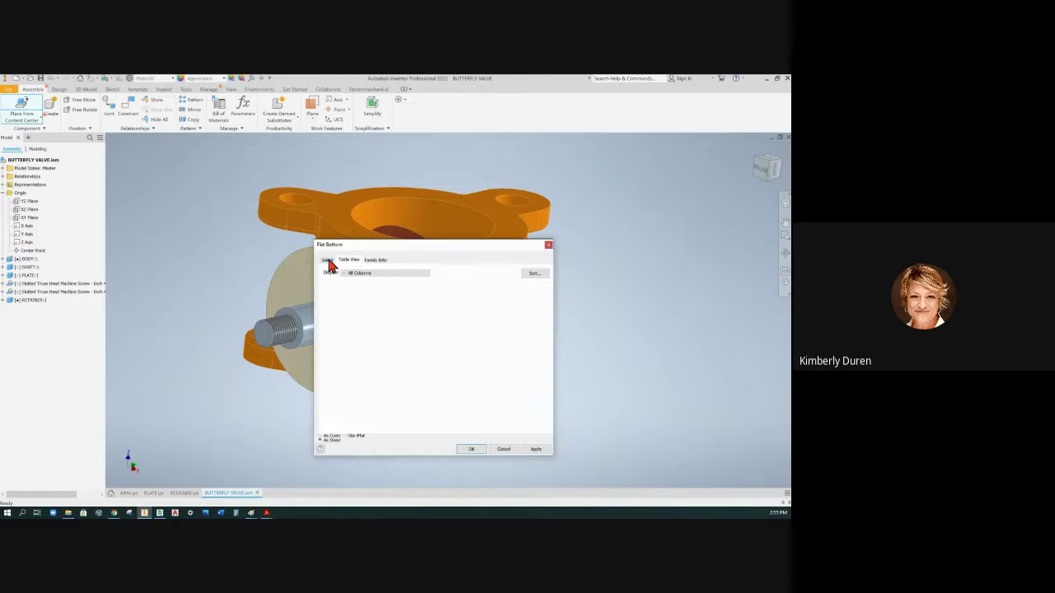
click(326, 261)
click(375, 261)
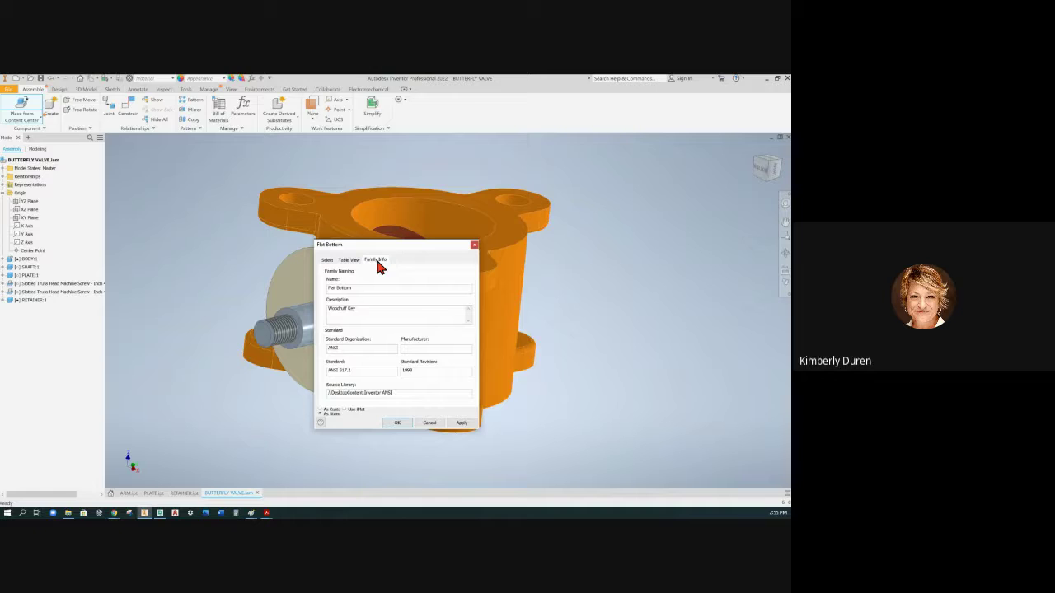
click(327, 261)
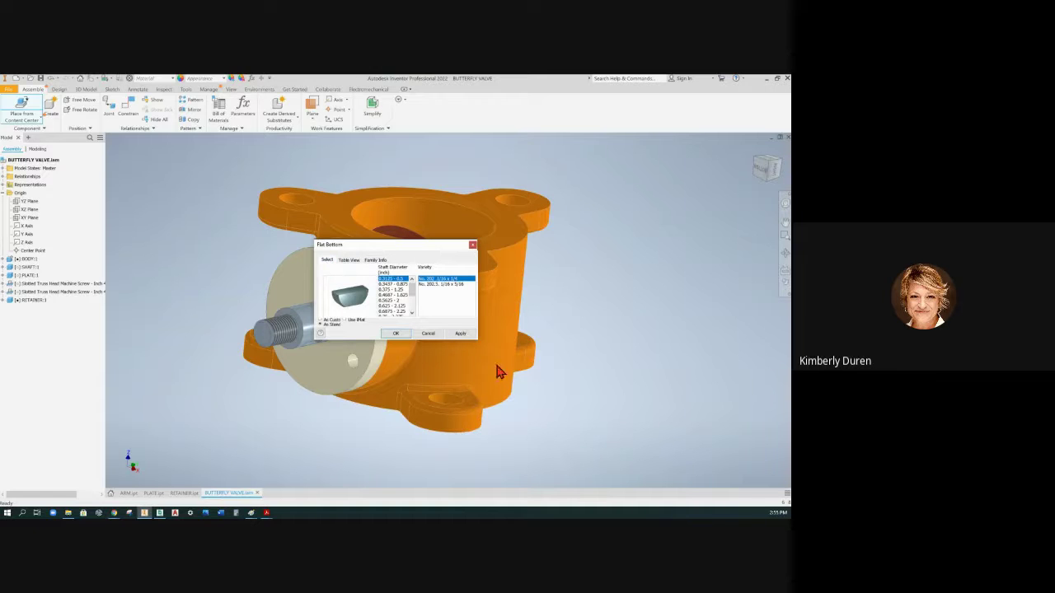
scroll(411, 307, down, 3)
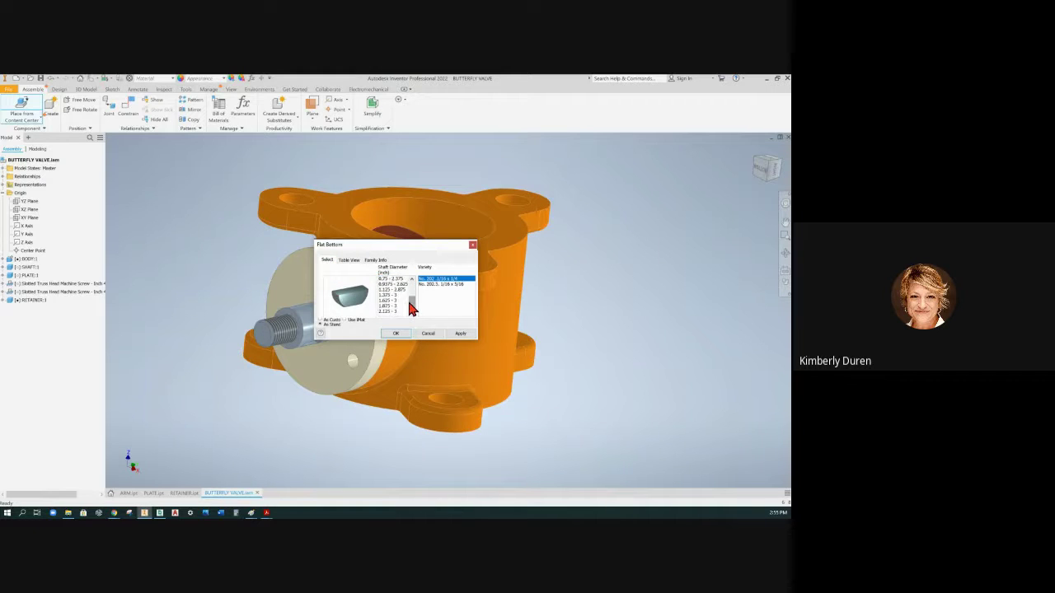
scroll(410, 307, up, 3)
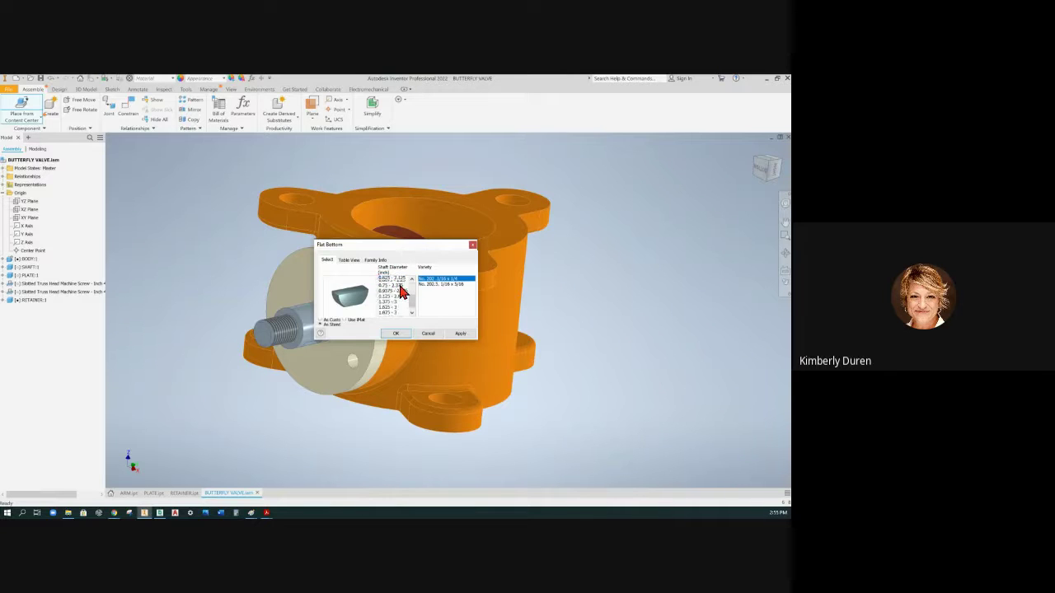
click(349, 261)
click(350, 274)
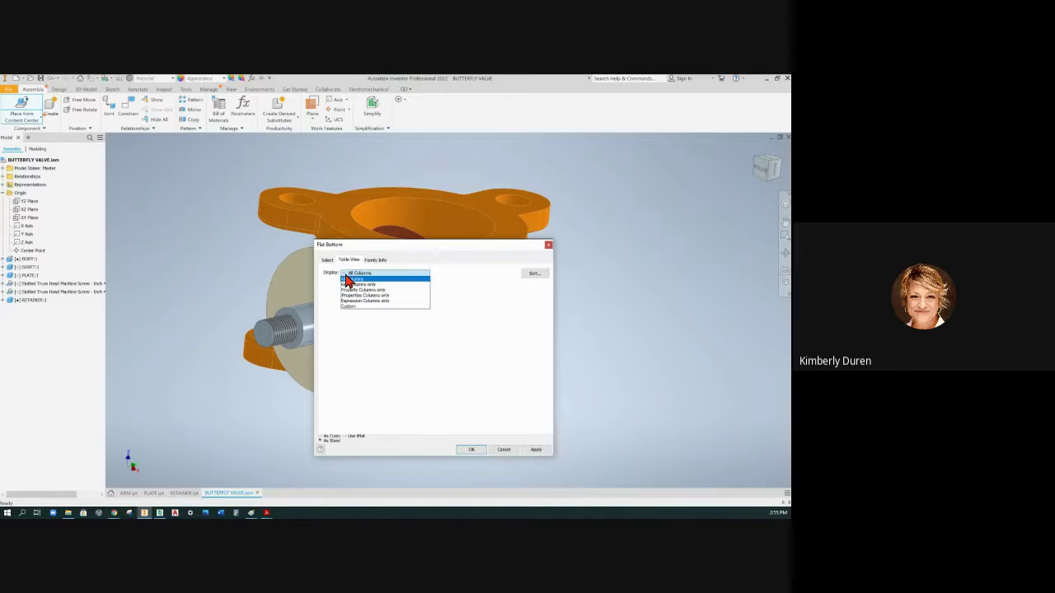
click(348, 280)
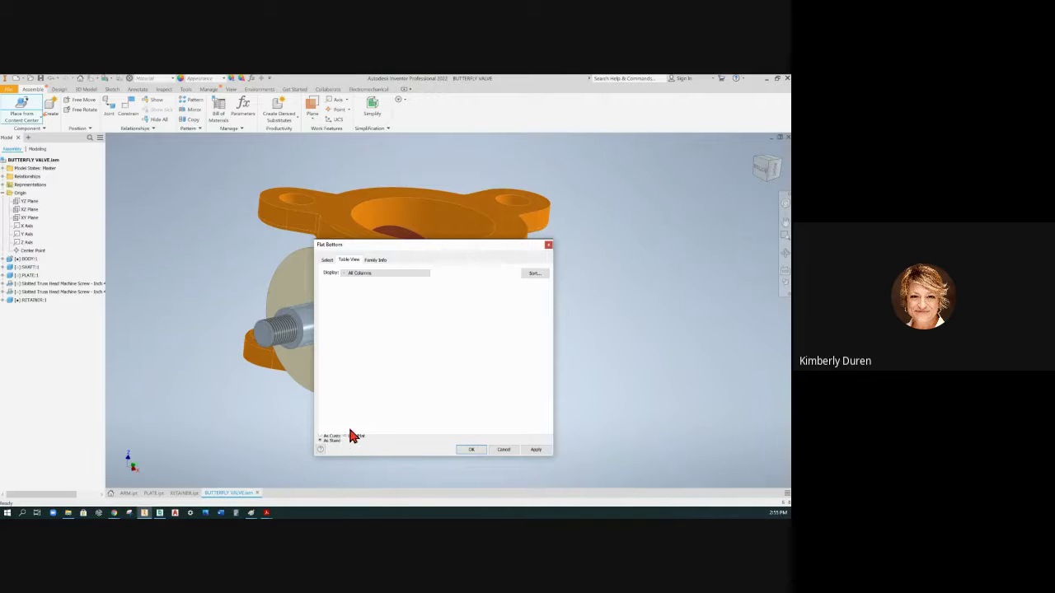
click(375, 260)
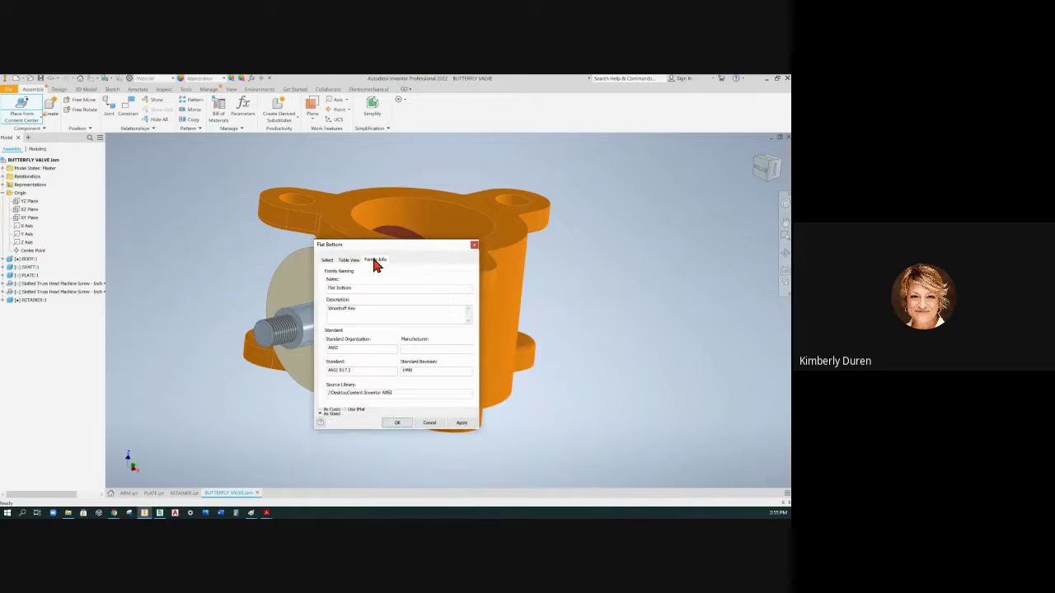
click(329, 262)
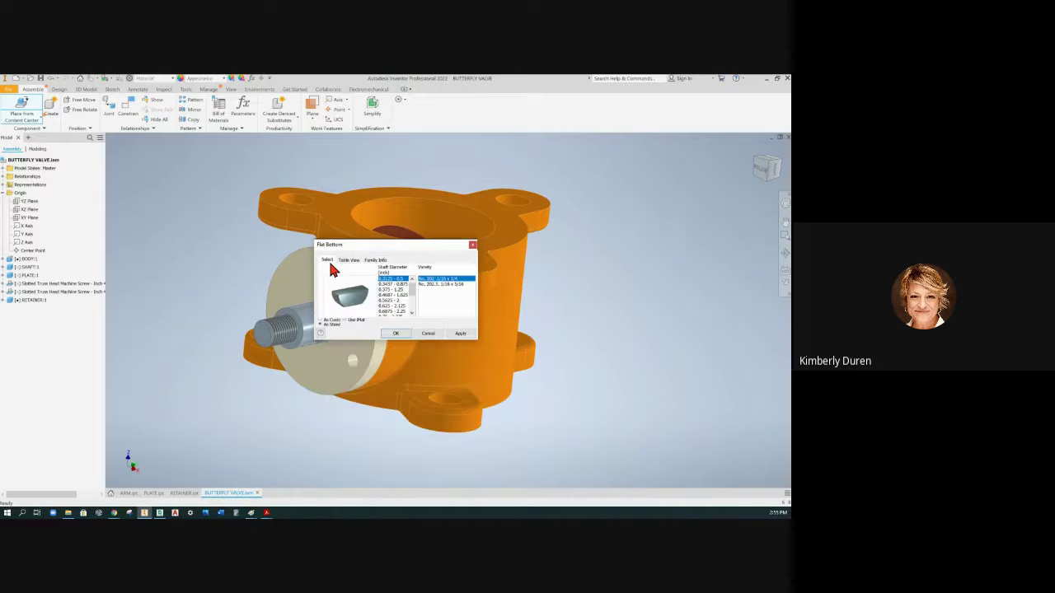
Choose the 0.375 - 1.25 shaft diameter range, return to Table View, and enlarge the window
click(391, 301)
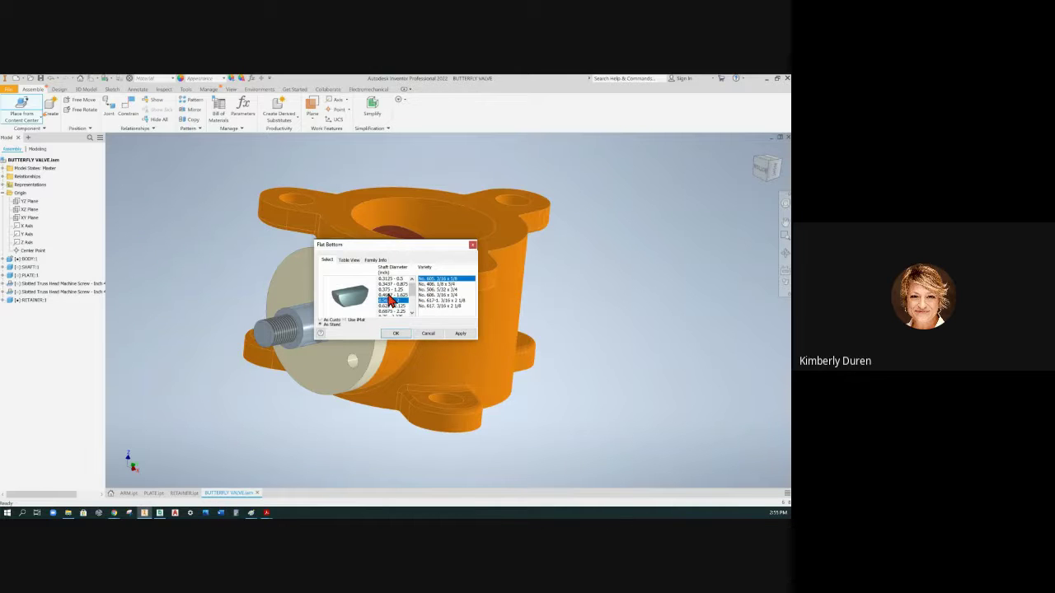
click(392, 295)
click(390, 290)
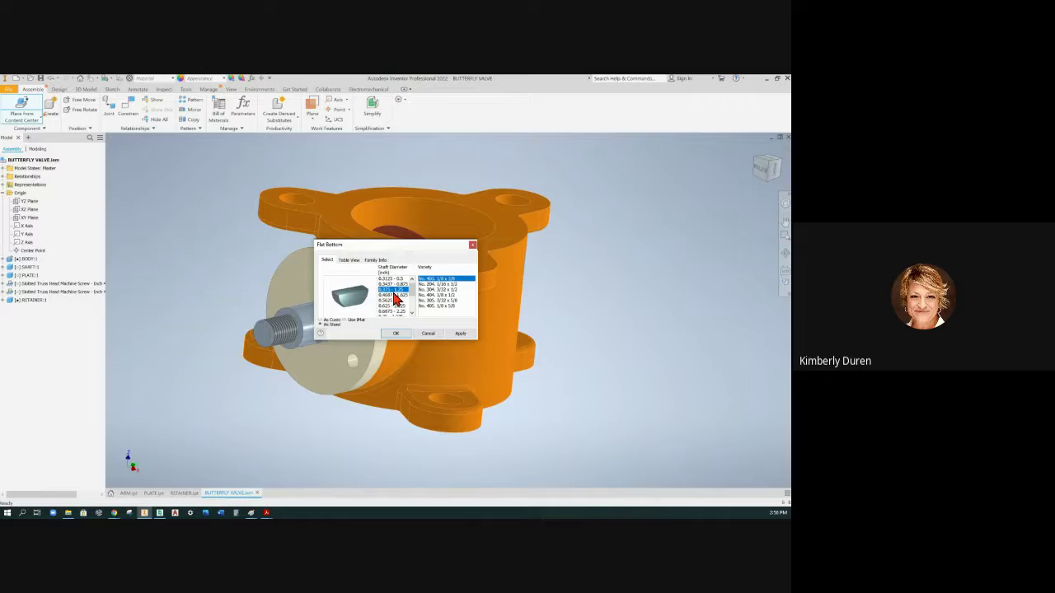
click(351, 260)
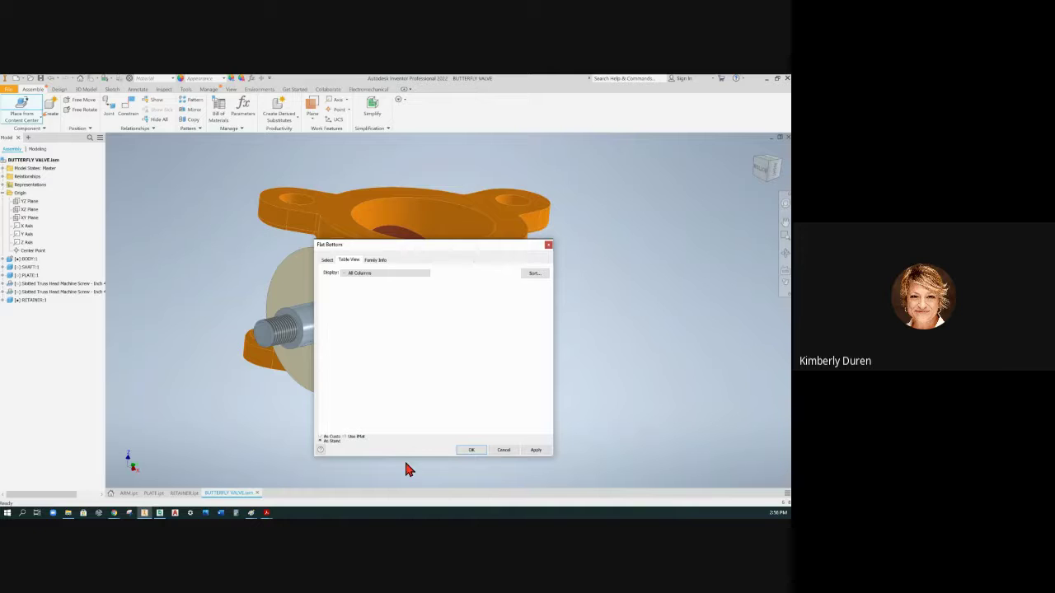
drag(412, 456, 426, 438)
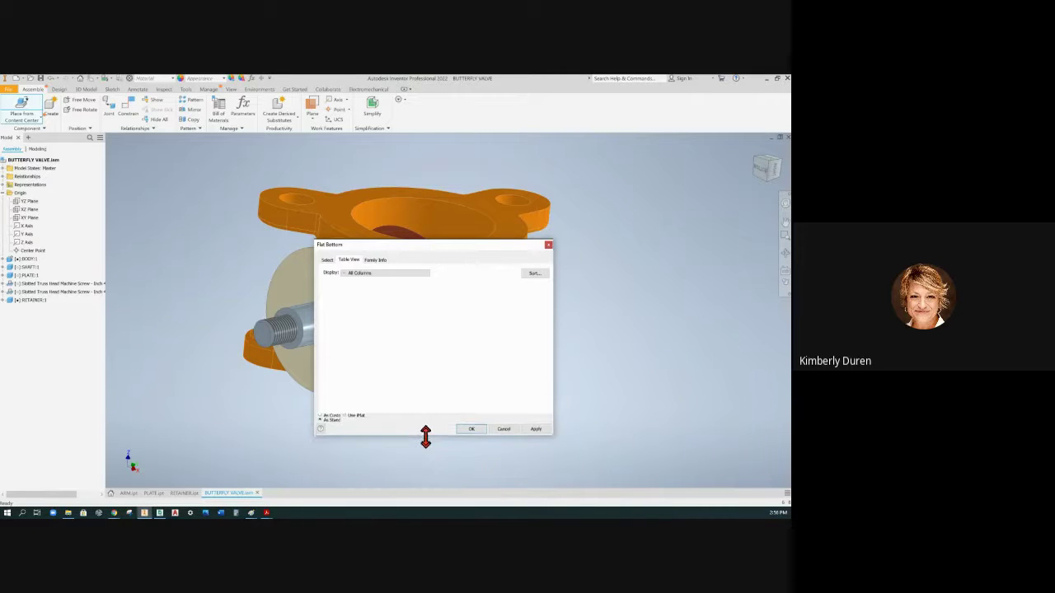
Reopen the Flat Bottom key and cycle Table View through Key, Property and All Columns
click(498, 438)
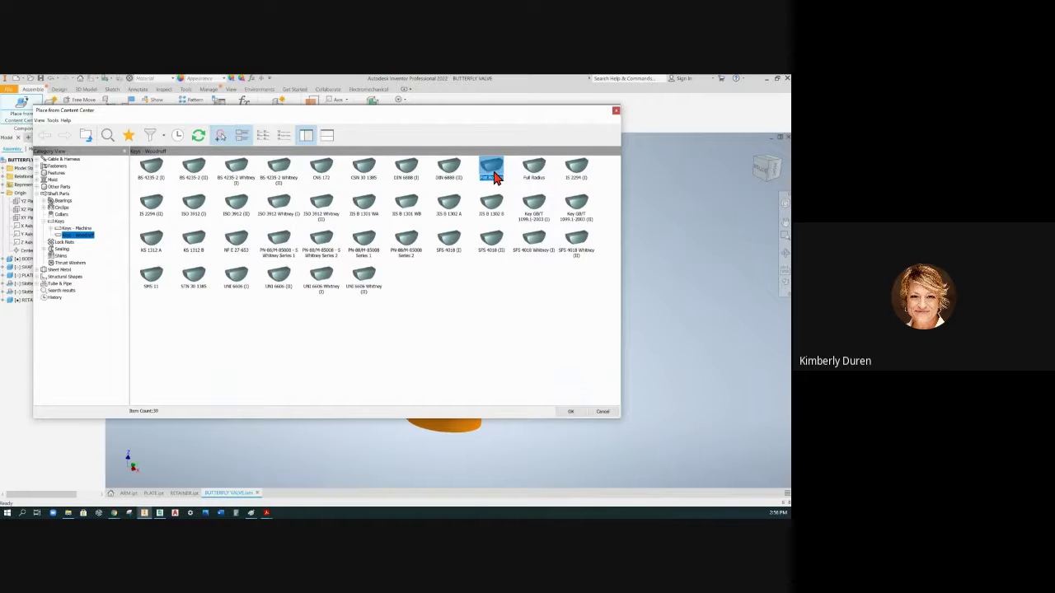
double_click(495, 178)
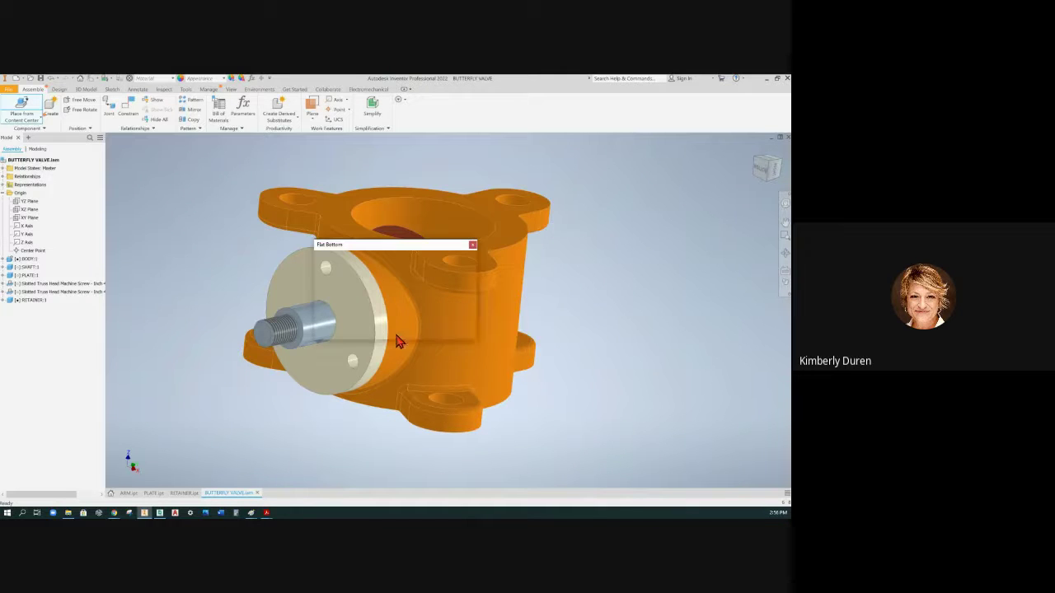
click(347, 262)
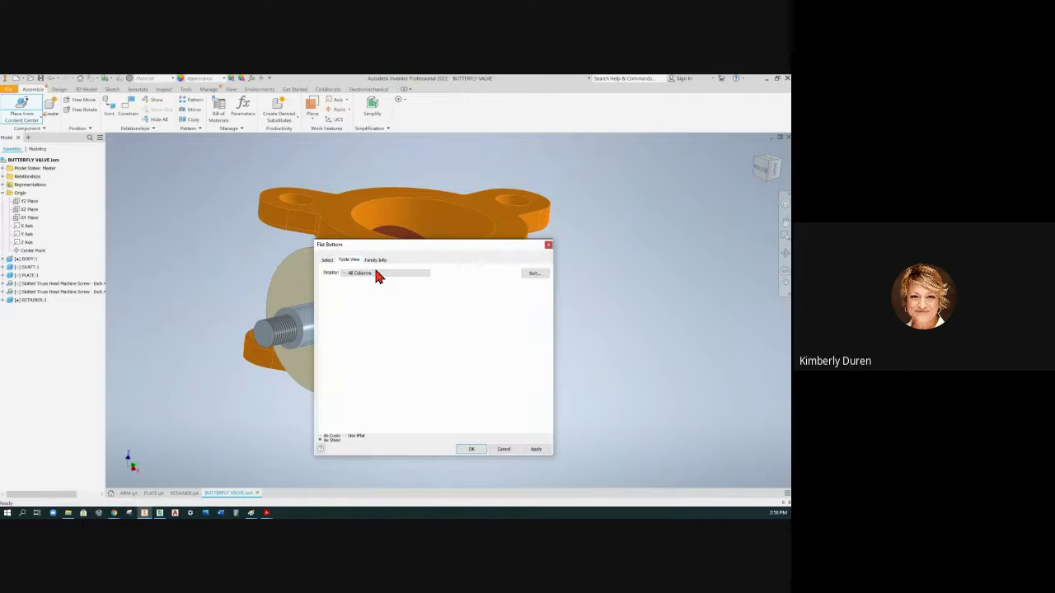
click(344, 274)
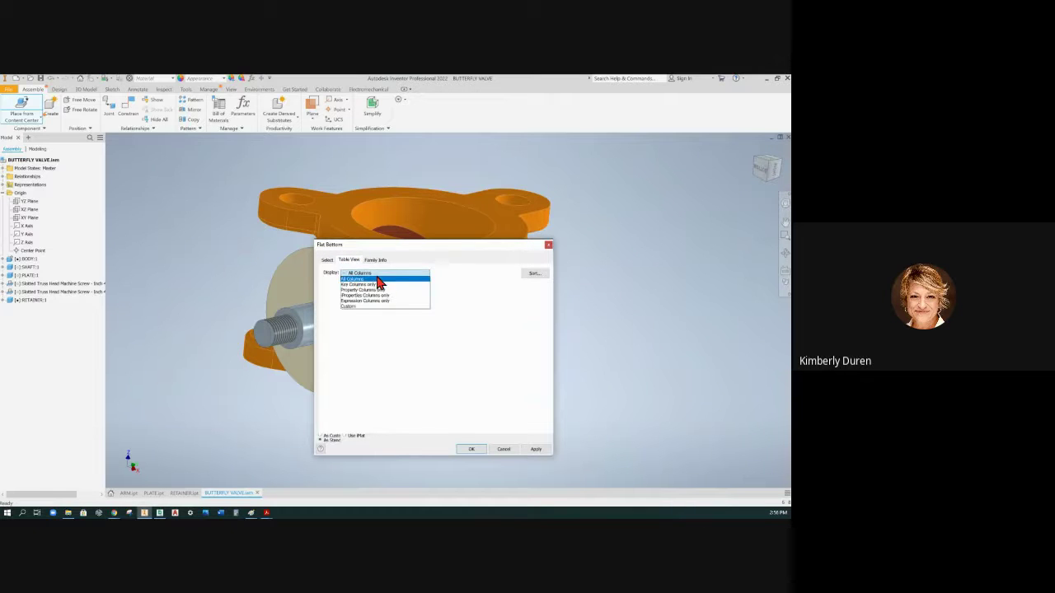
click(362, 284)
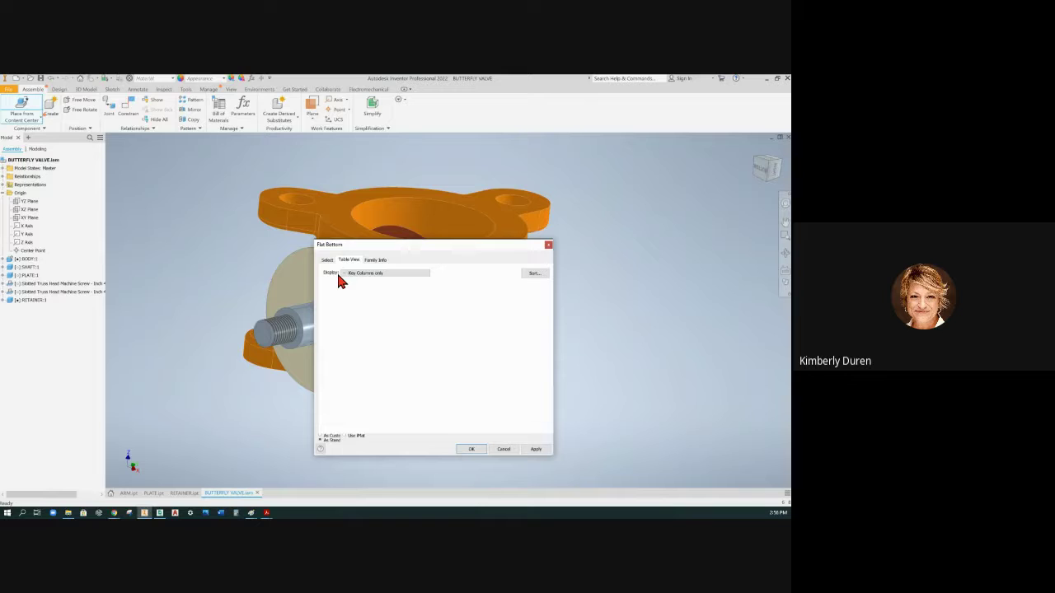
click(351, 274)
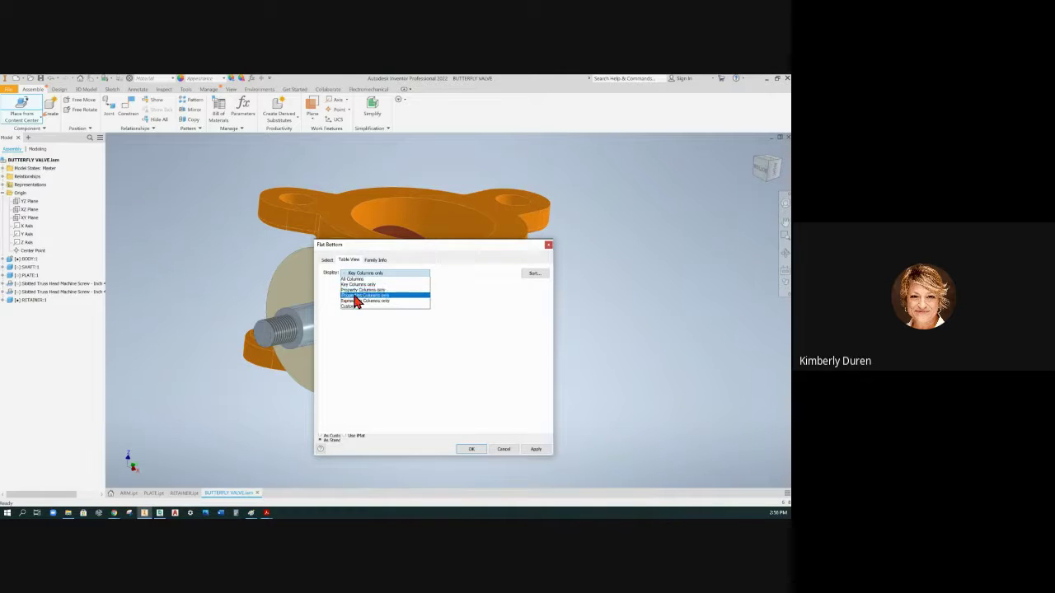
click(356, 291)
click(345, 275)
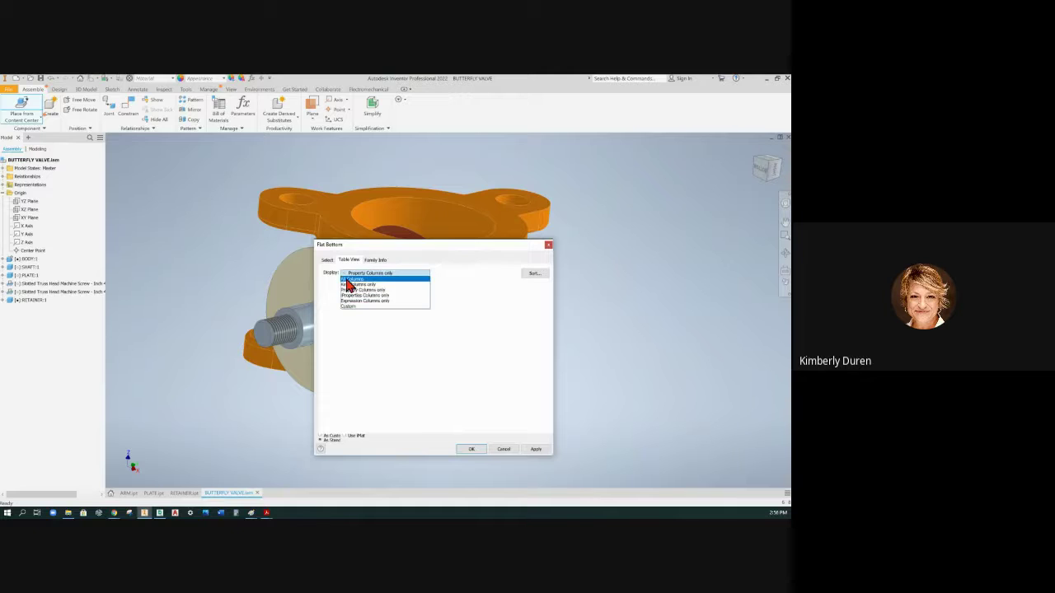
click(347, 281)
Try the table Sort options, then select the 0.375 - 1.25 shaft diameter range
click(535, 275)
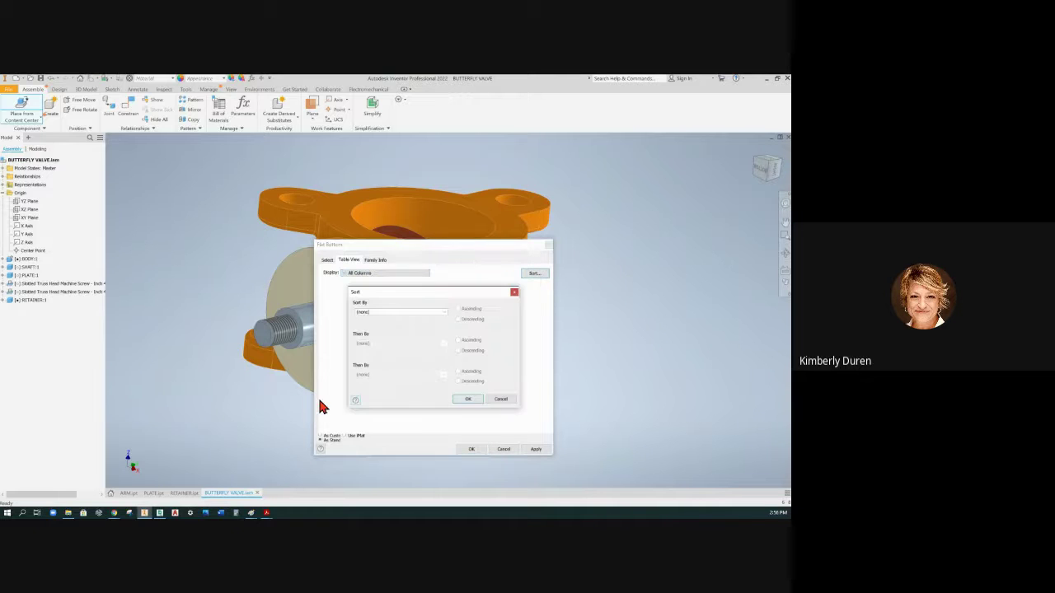
click(405, 311)
click(468, 398)
click(435, 323)
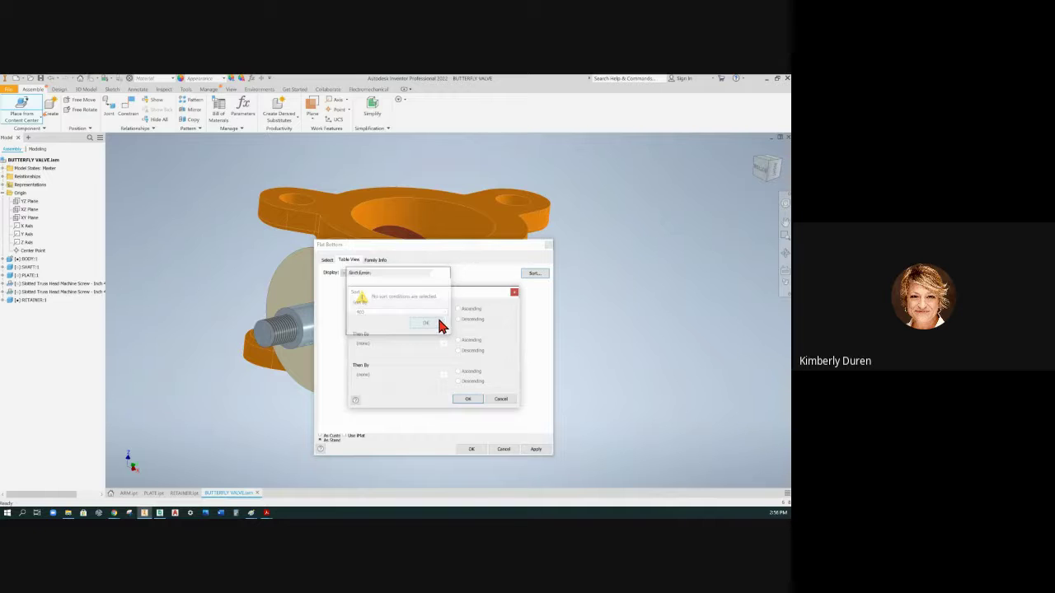
click(513, 293)
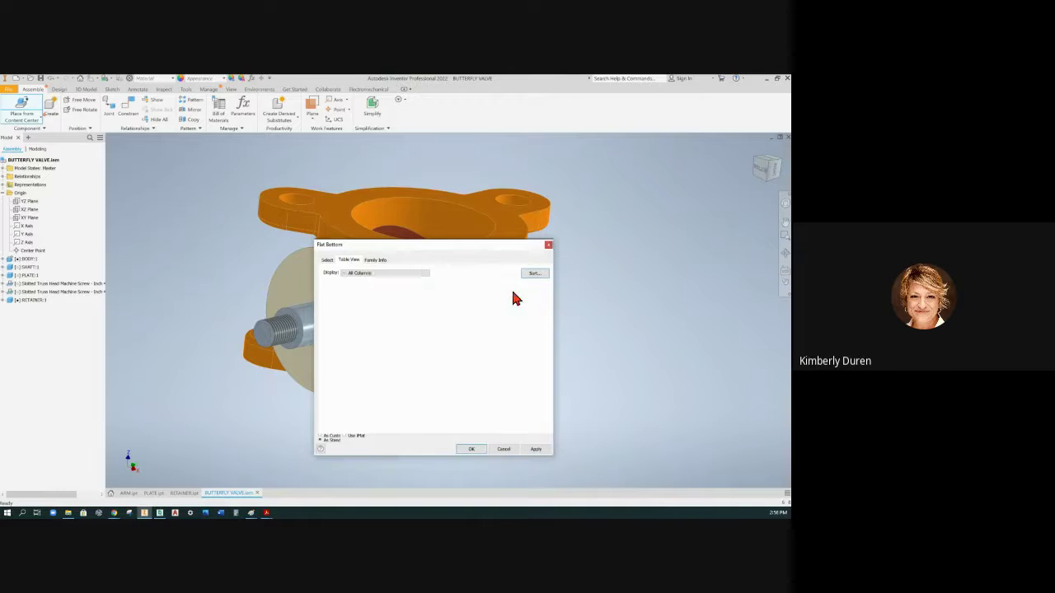
click(327, 260)
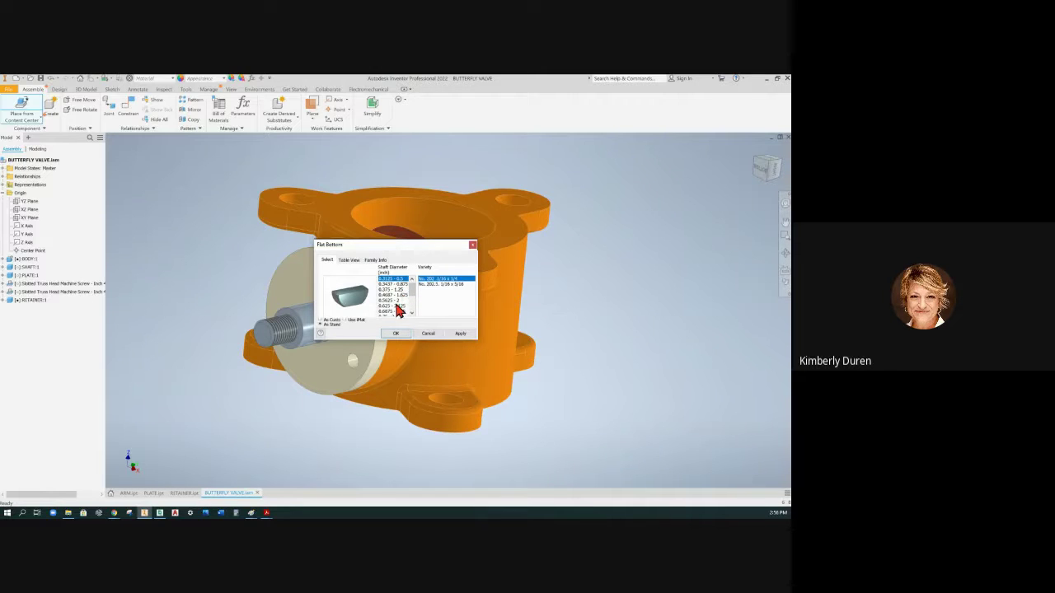
click(385, 290)
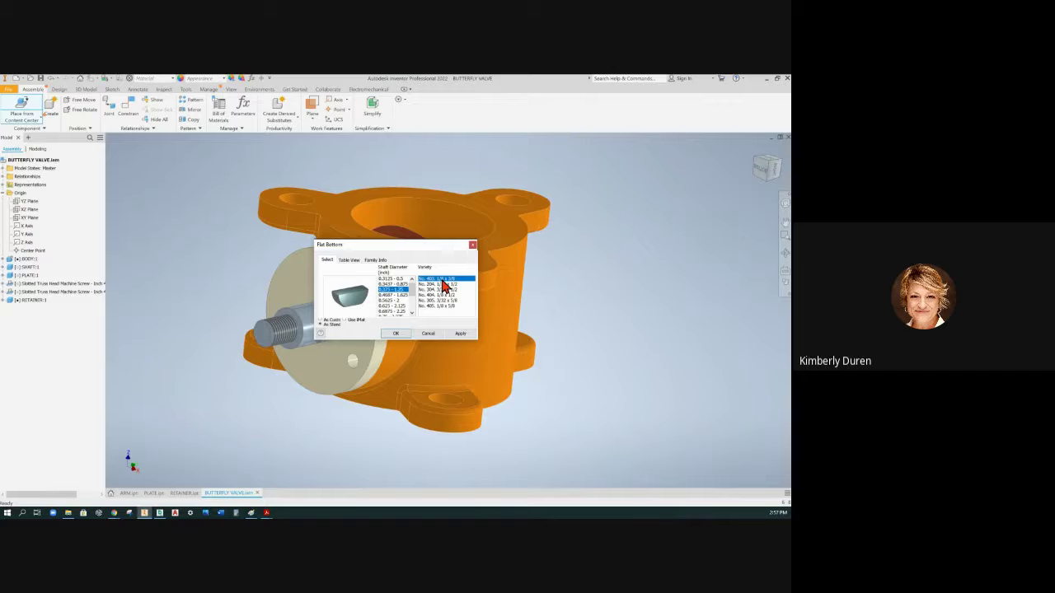
Place one Flat Bottom No. 403, 1/8 x 3/8 key beside the valve body and nudge the shaft
click(402, 335)
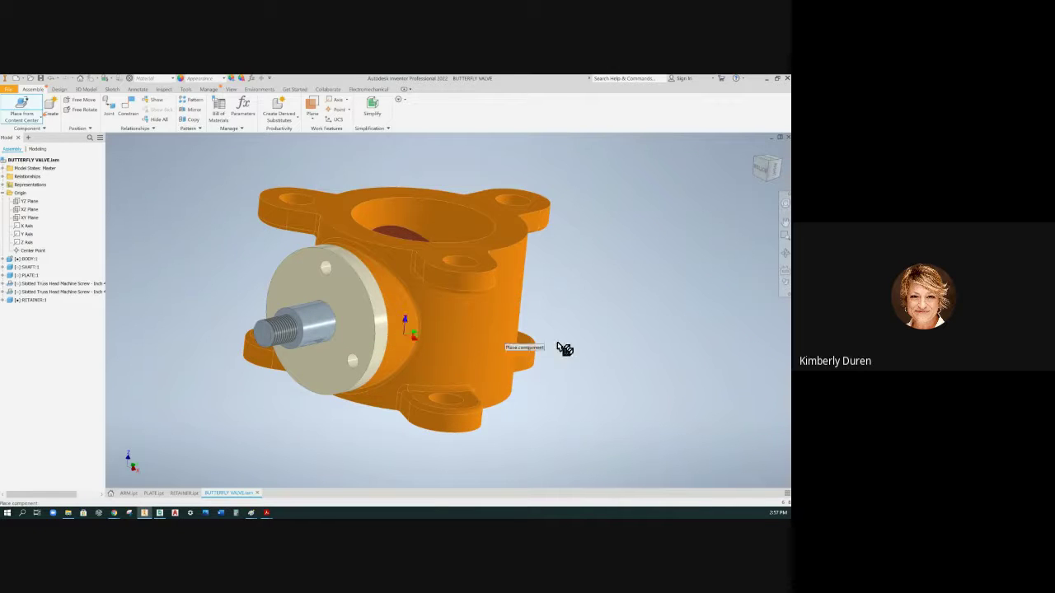
click(619, 312)
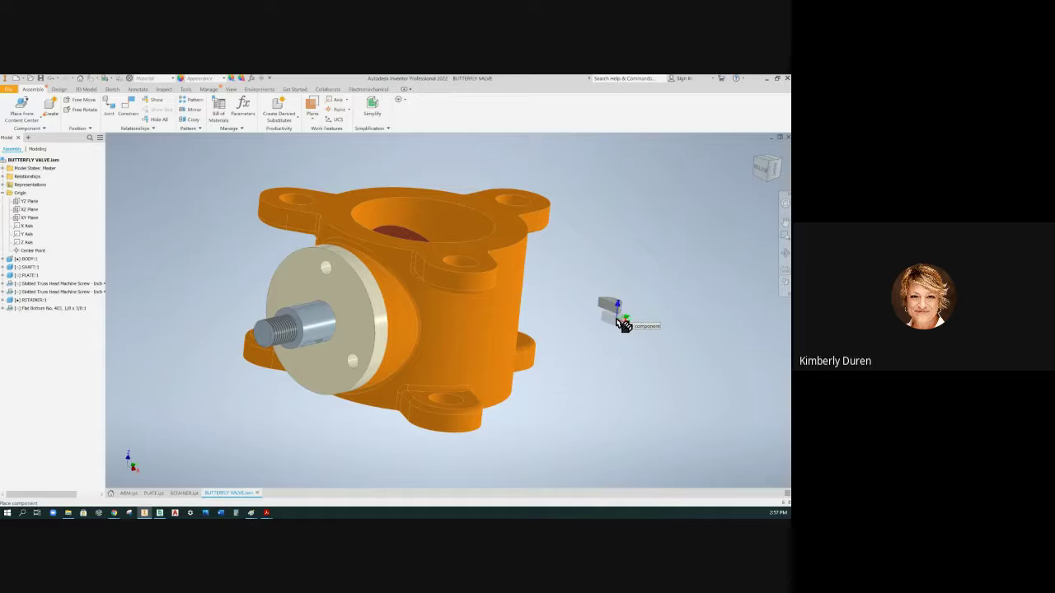
key(Escape)
click(622, 304)
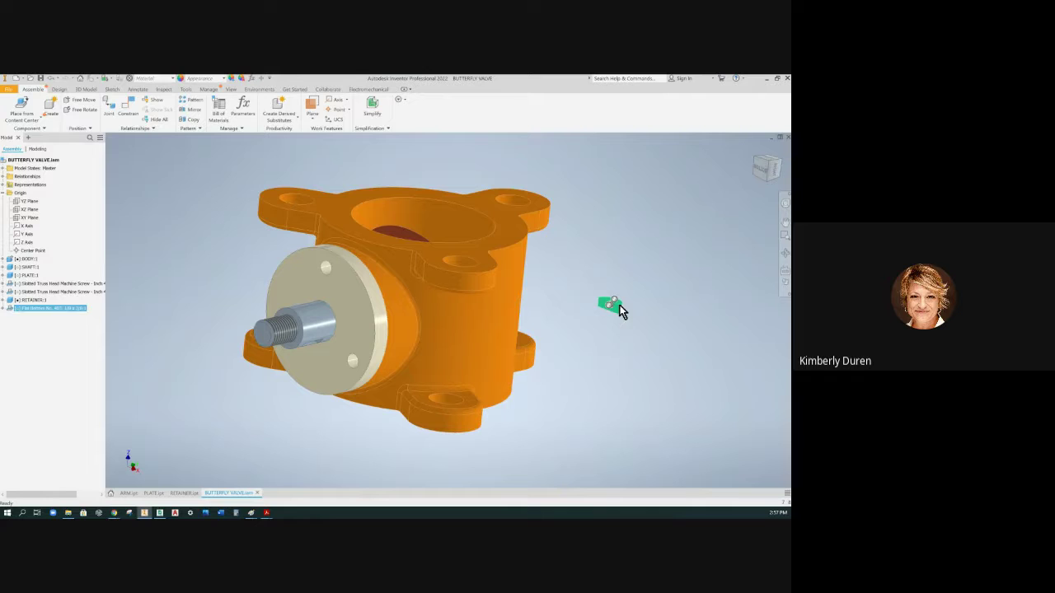
click(655, 314)
click(619, 305)
click(4, 308)
click(631, 356)
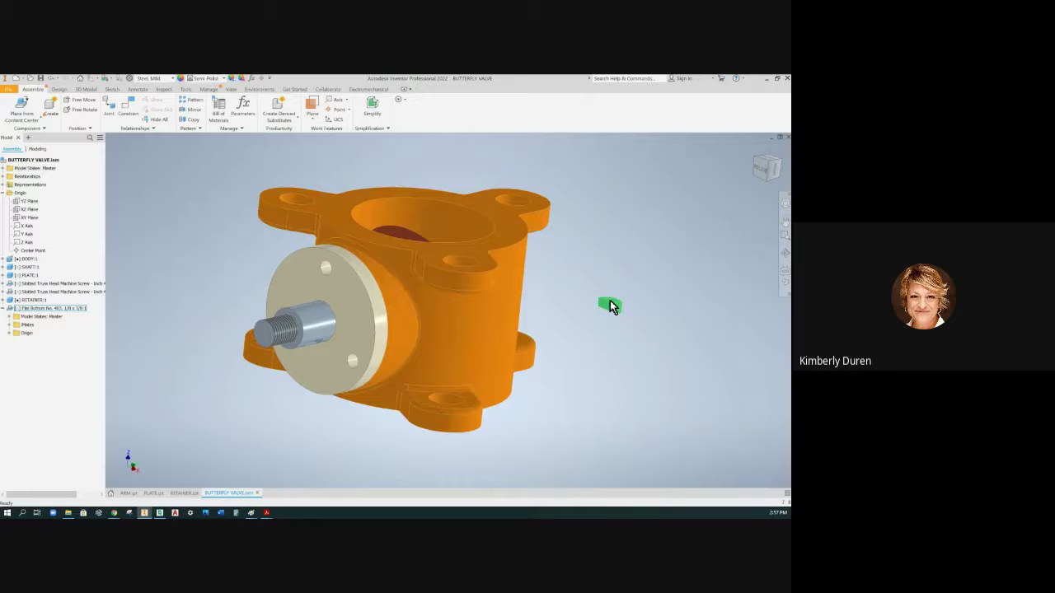
click(318, 323)
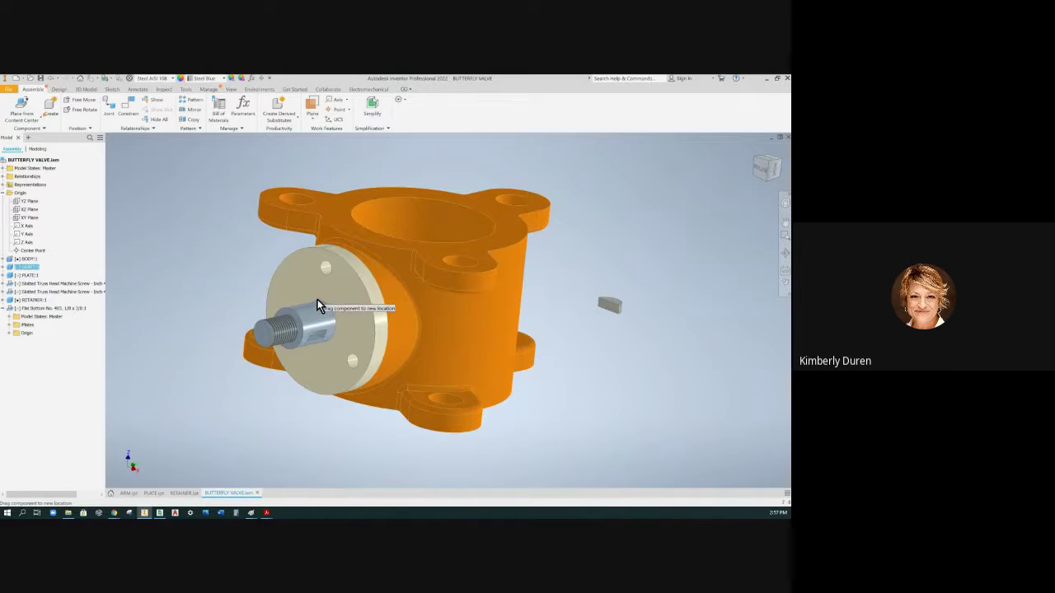
drag(317, 300, 320, 316)
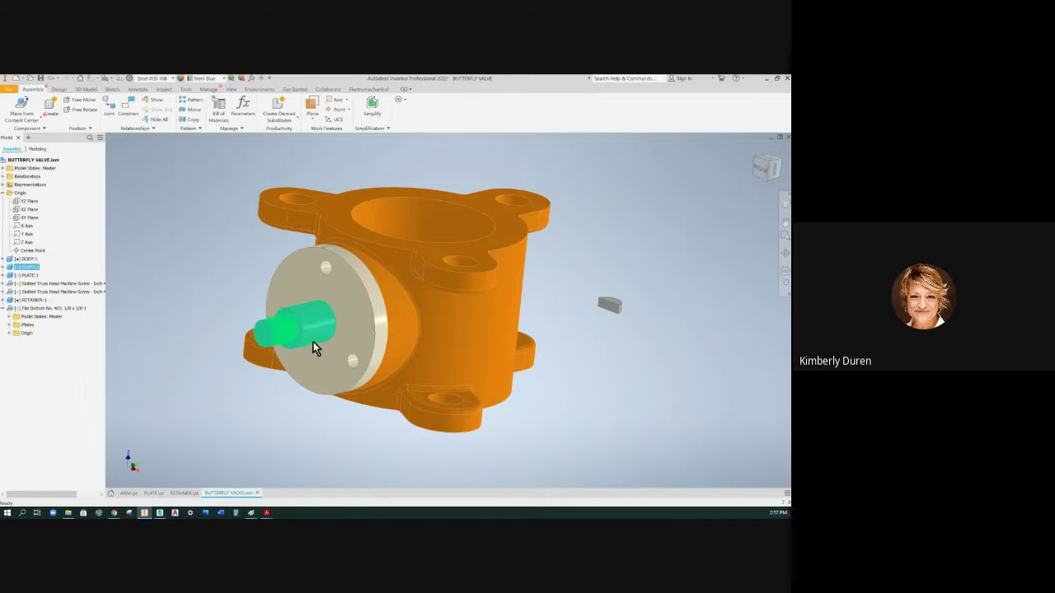
click(313, 342)
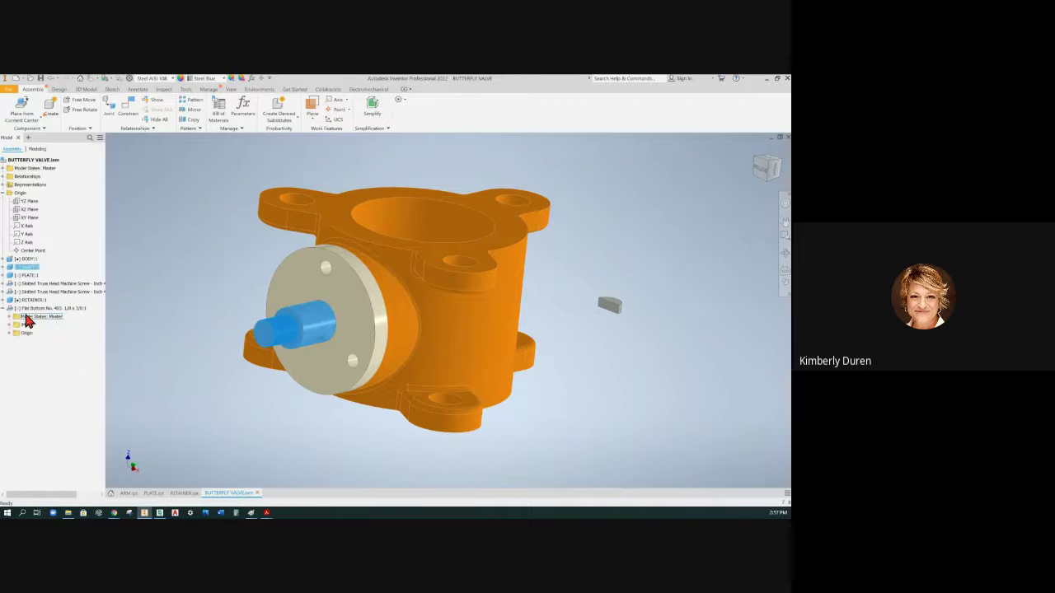
Inspect the key's YZ, XZ and XY origin planes, then start Place Constraint
click(9, 333)
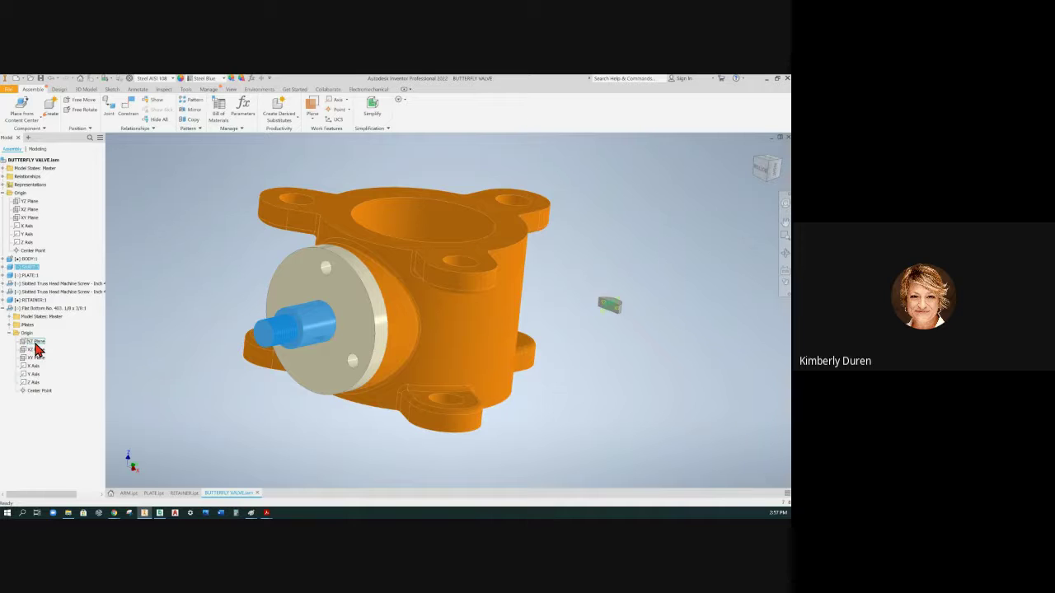
click(35, 343)
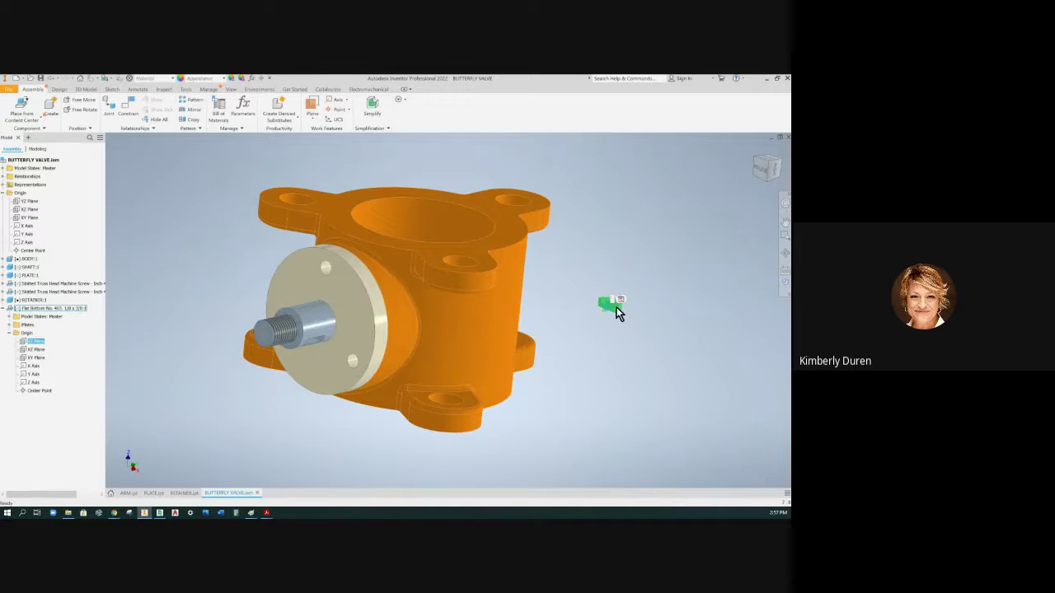
scroll(618, 312, down, 5)
click(38, 351)
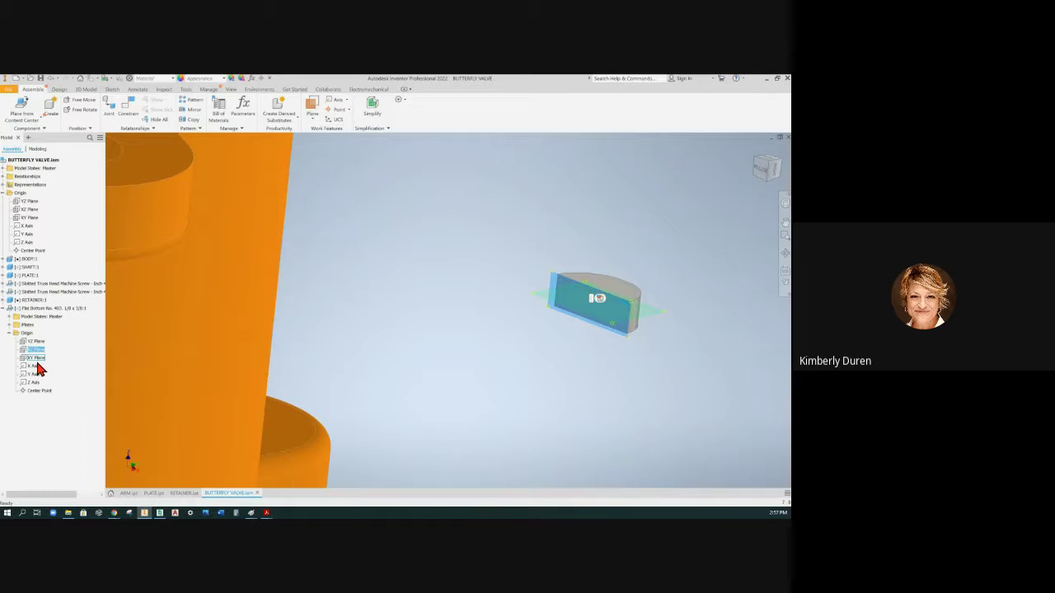
click(37, 359)
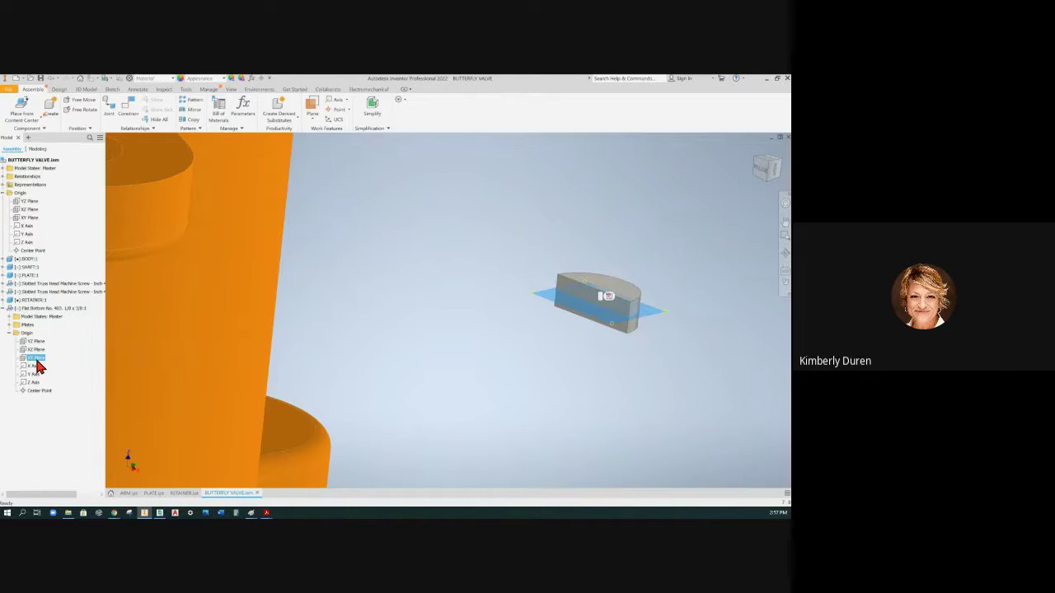
click(431, 355)
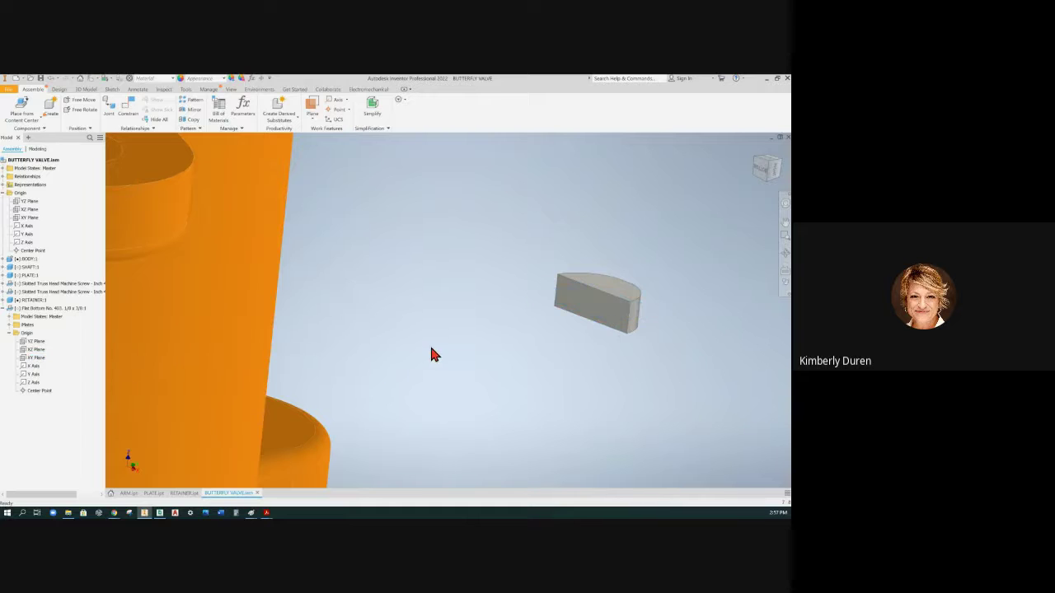
scroll(477, 358, up, 5)
scroll(509, 343, down, 3)
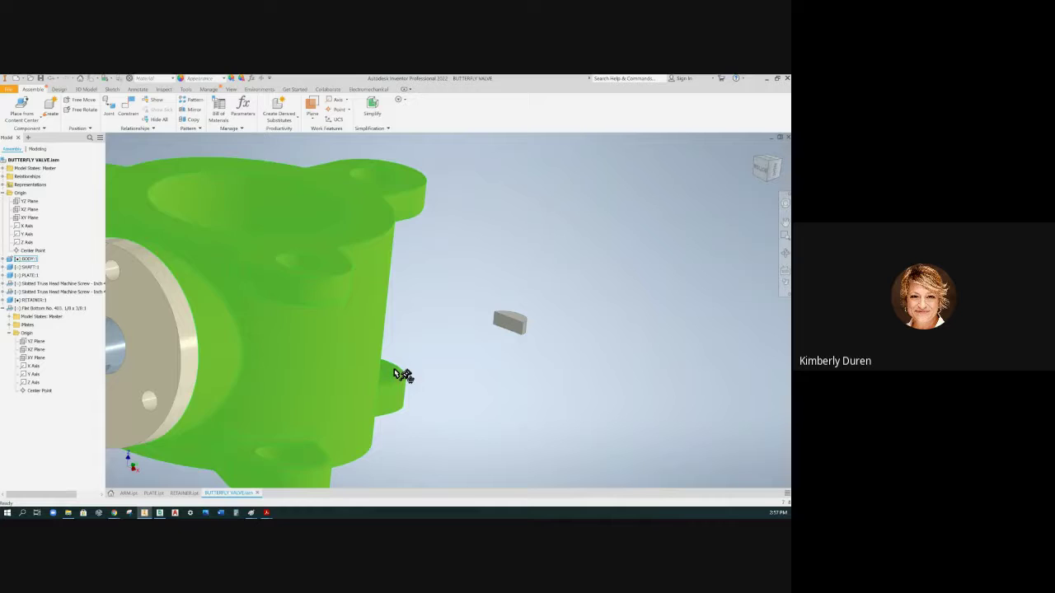
scroll(392, 367, up, 4)
scroll(205, 378, down, 3)
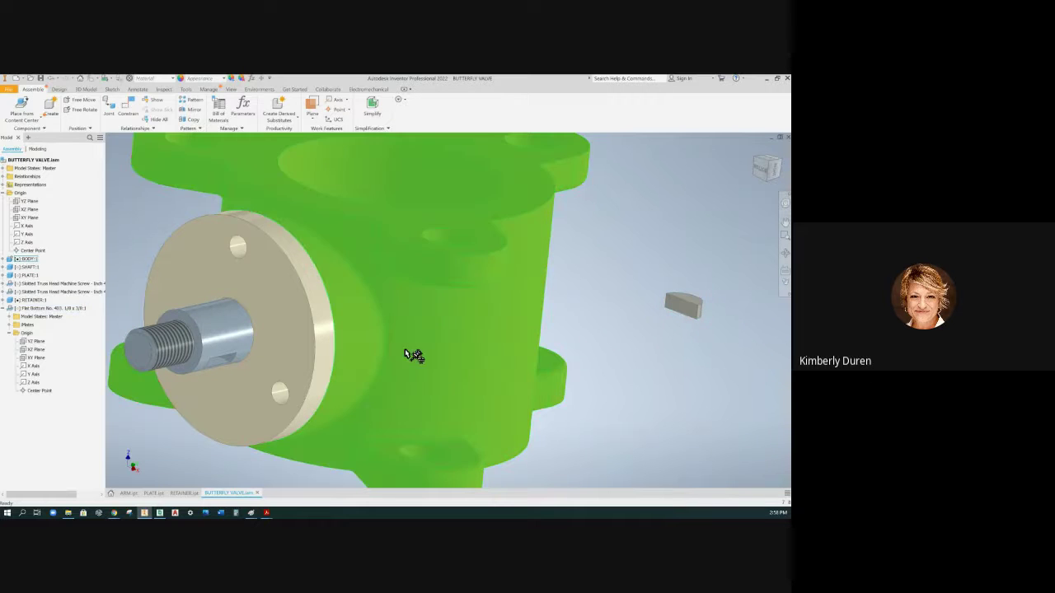
click(128, 107)
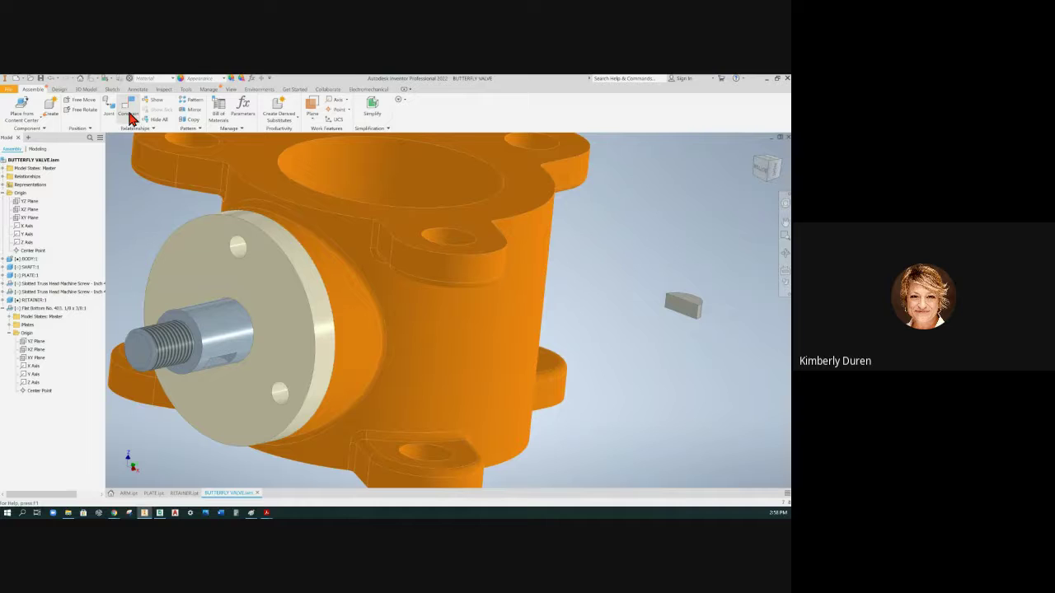
Mate the Flat Bottom key's axis to the shaft slot's axis
click(702, 309)
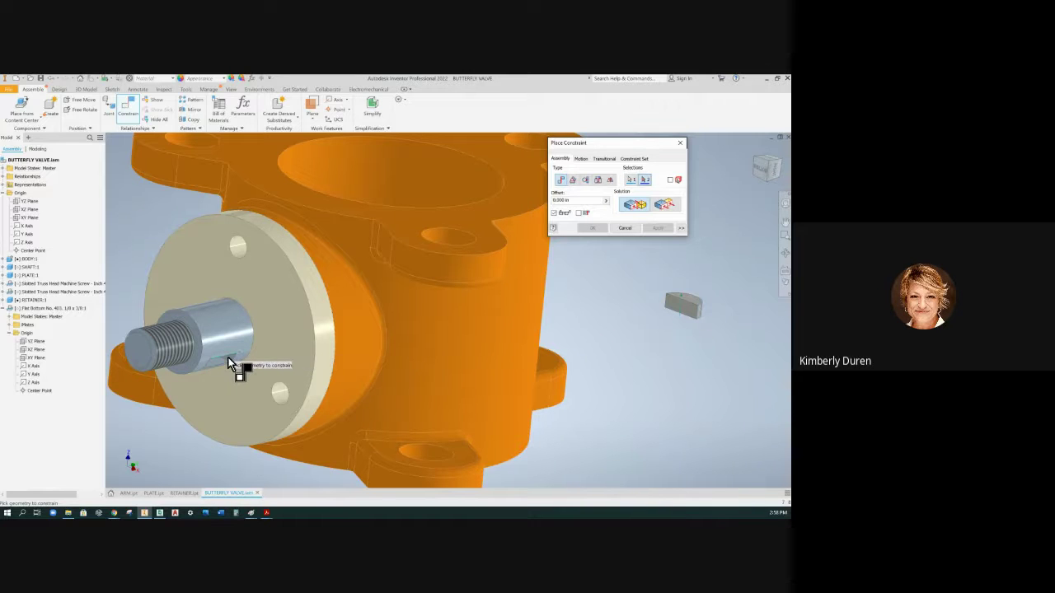
scroll(230, 362, up, 3)
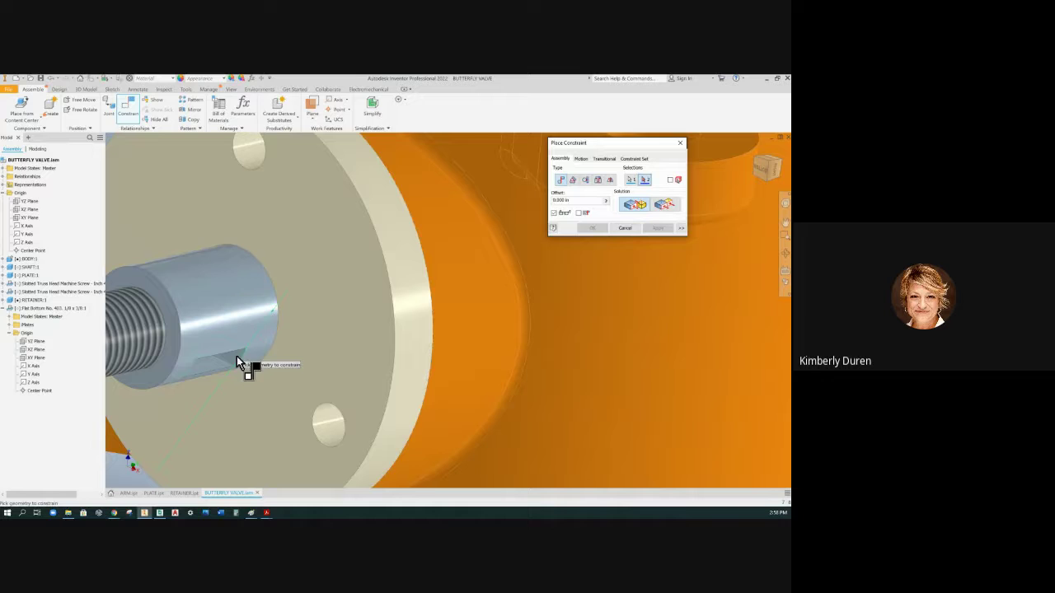
click(237, 359)
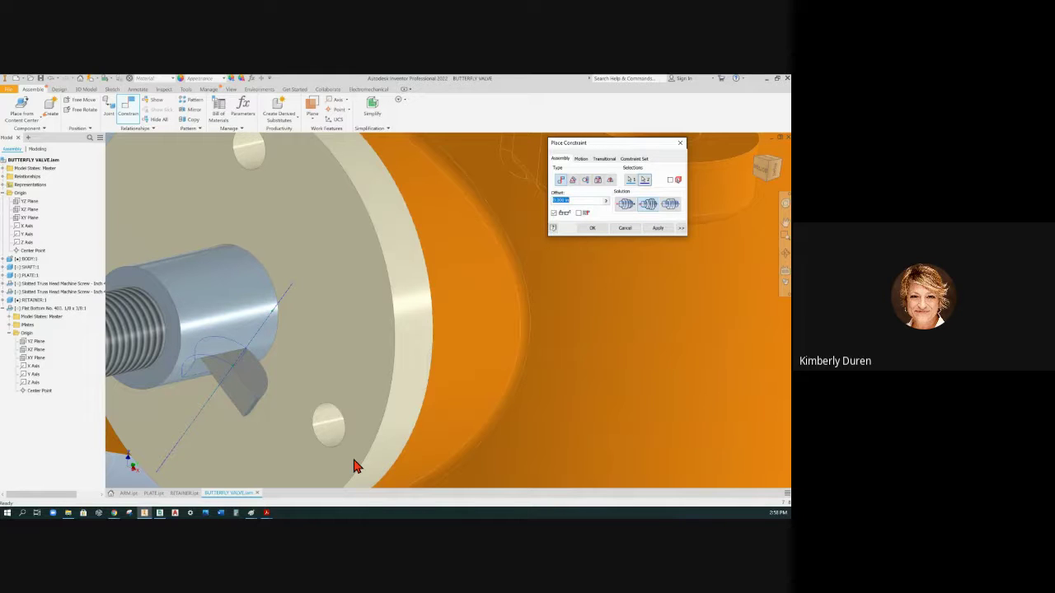
click(658, 228)
click(626, 229)
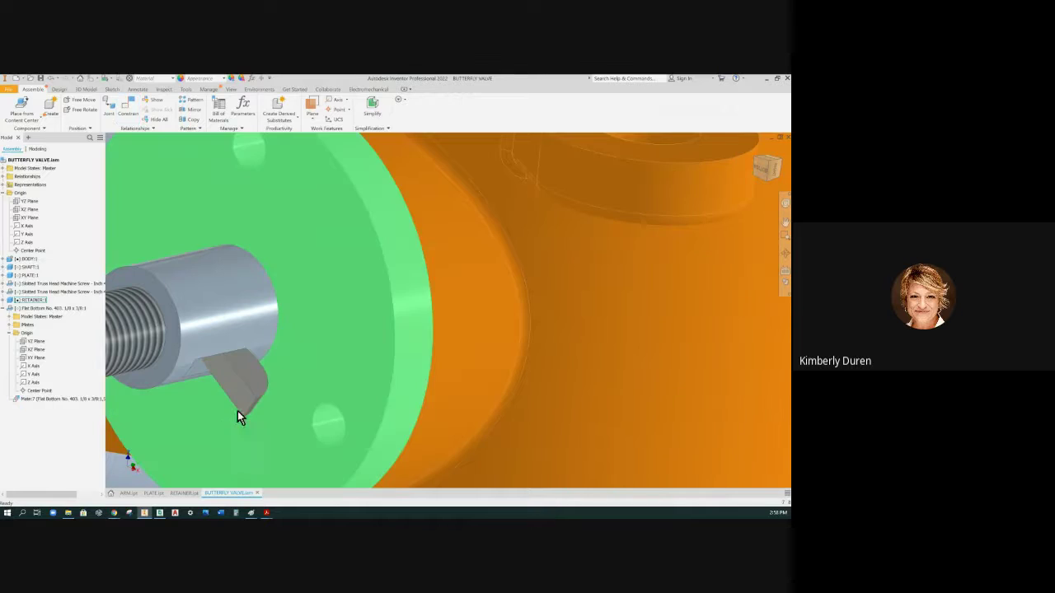
Ground the shaft and drag the key to confirm it still swings around the shaft
click(250, 397)
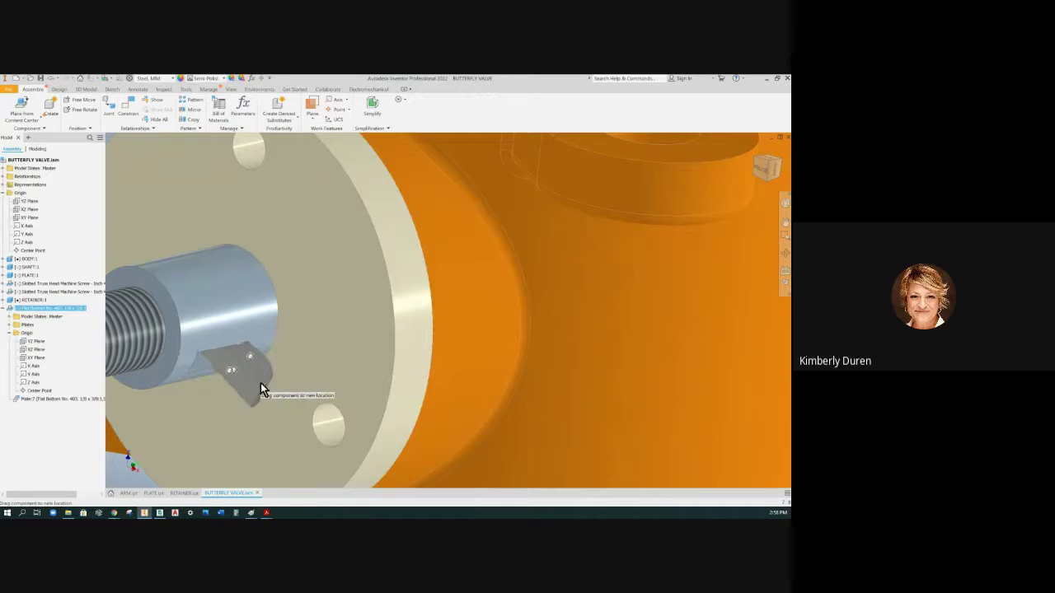
click(238, 320)
right_click(238, 319)
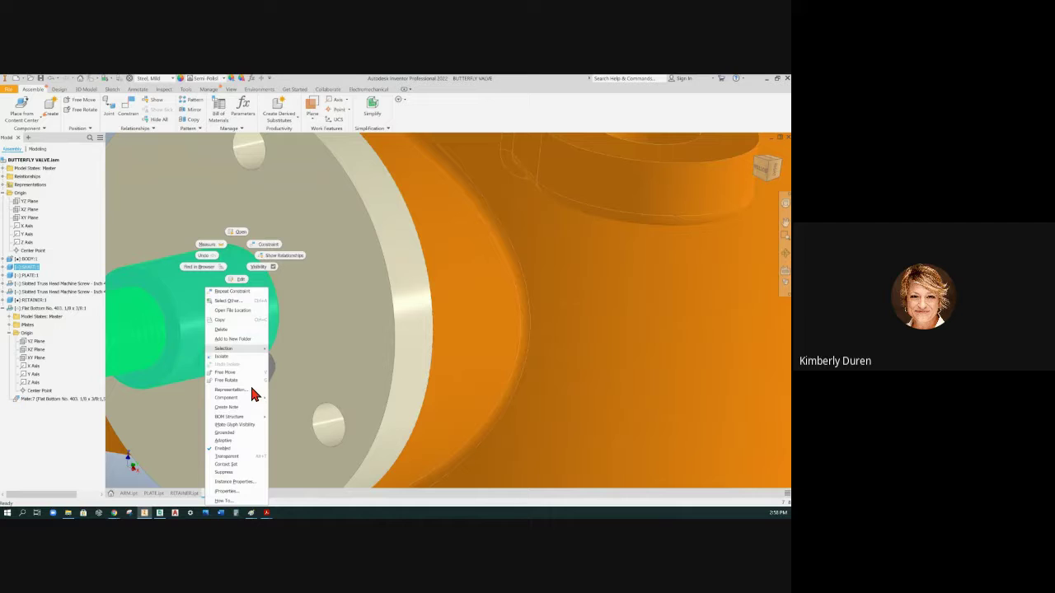
click(233, 440)
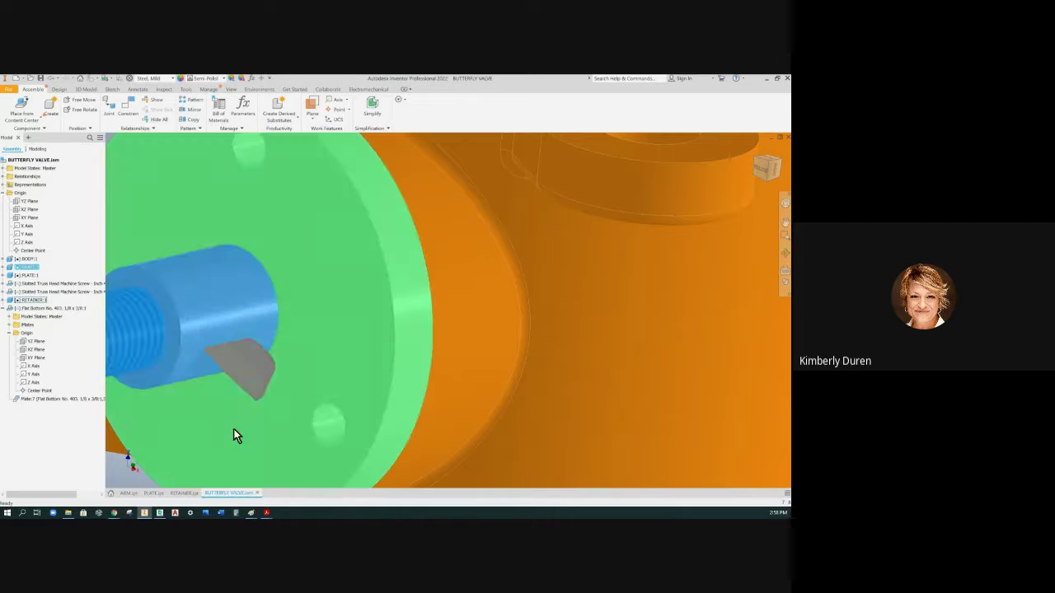
click(253, 380)
drag(294, 351, 273, 370)
click(272, 370)
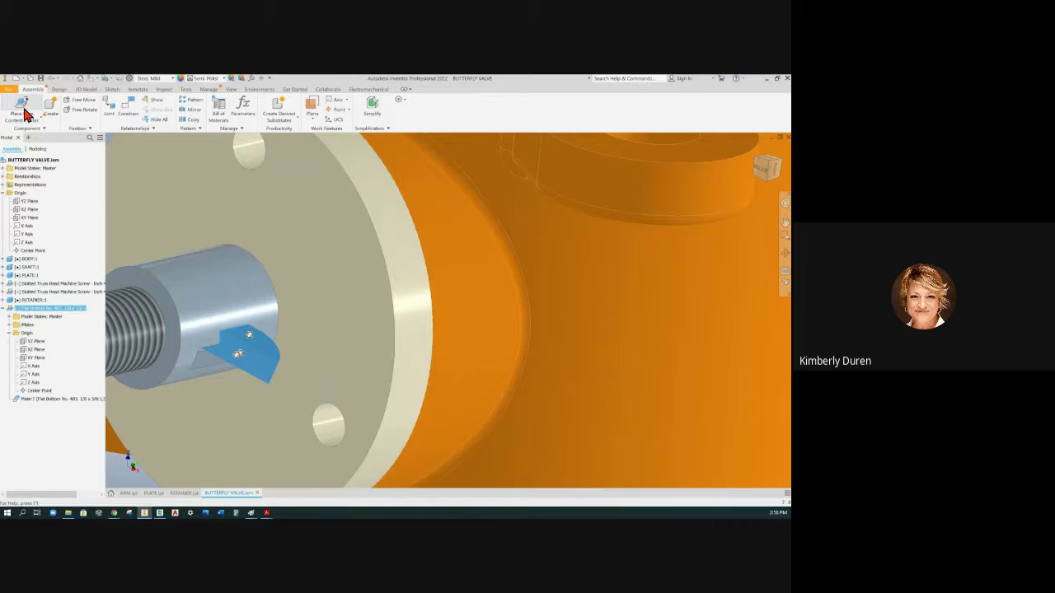
Start a new constraint using the key's XY Plane and the shaft's XY Plane as references
click(125, 107)
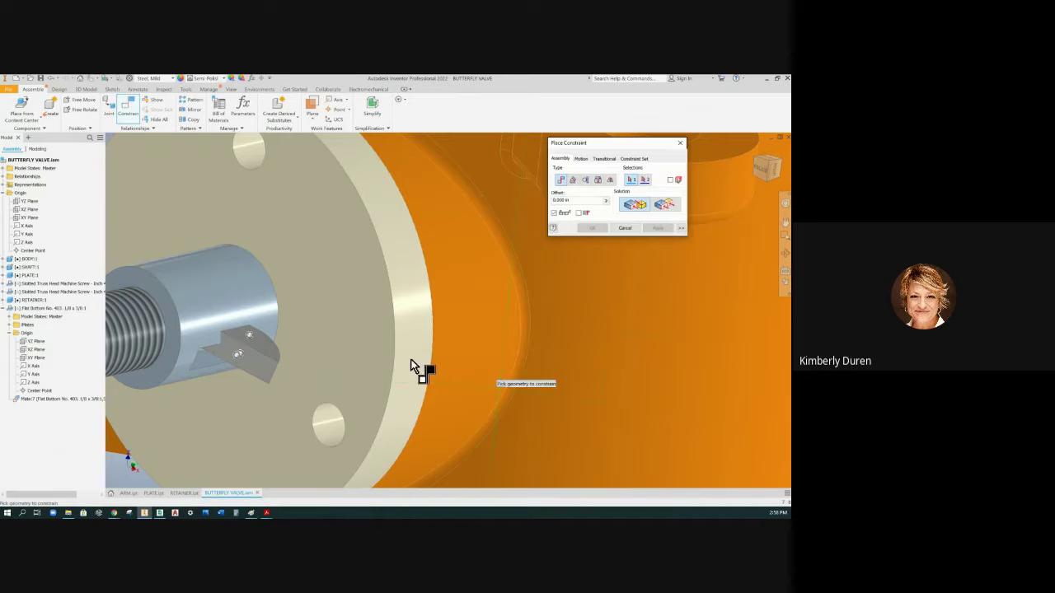
click(38, 357)
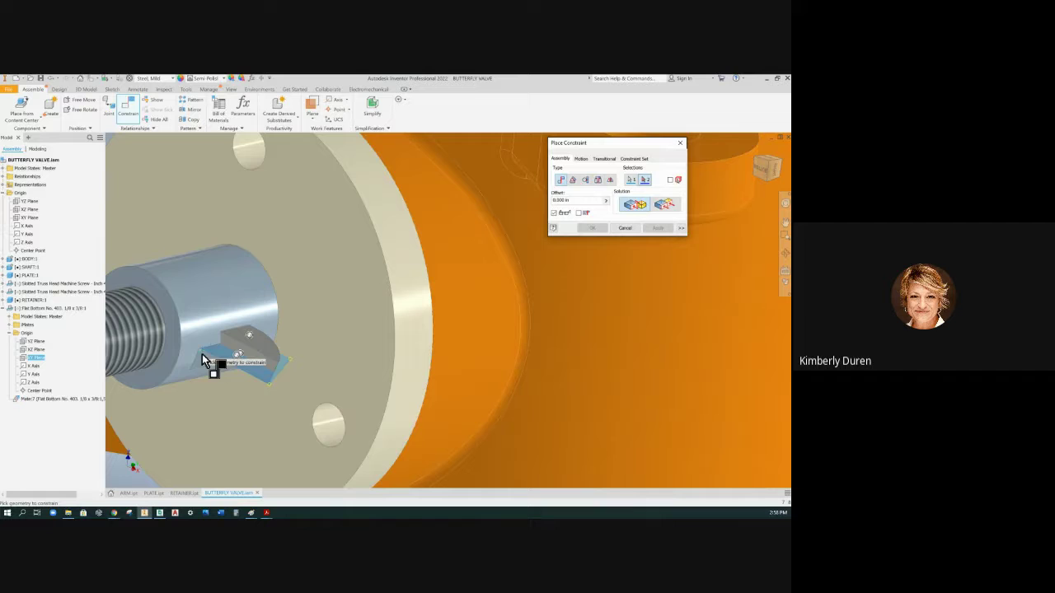
scroll(251, 345, down, 3)
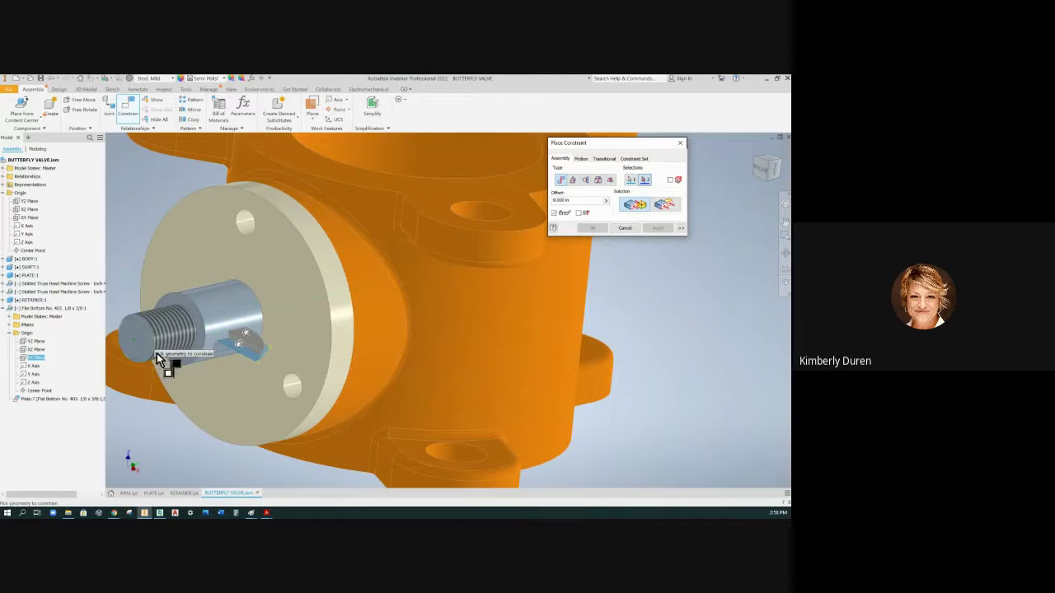
click(236, 349)
click(4, 267)
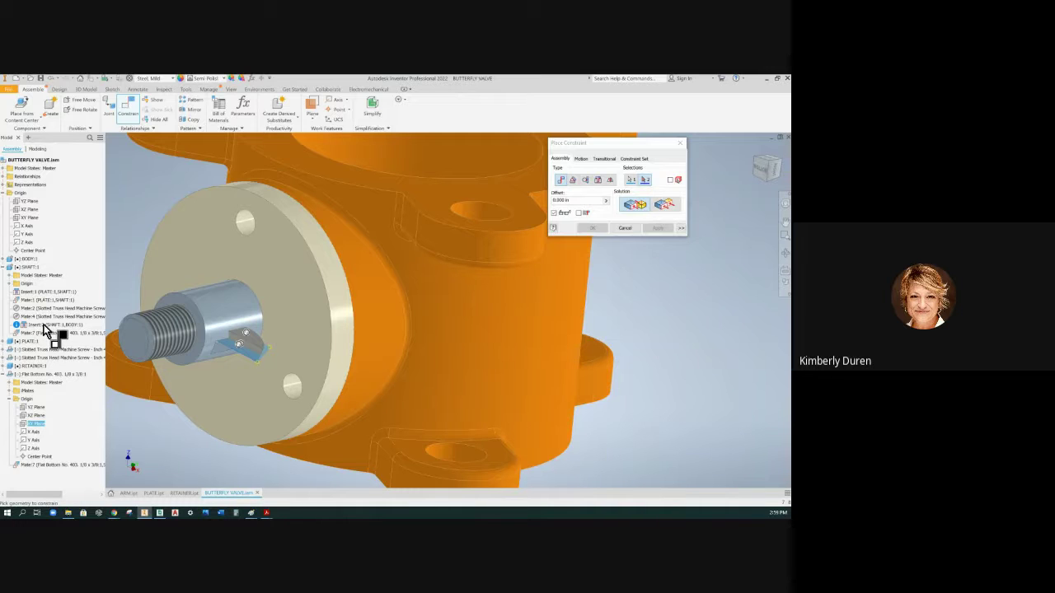
click(10, 284)
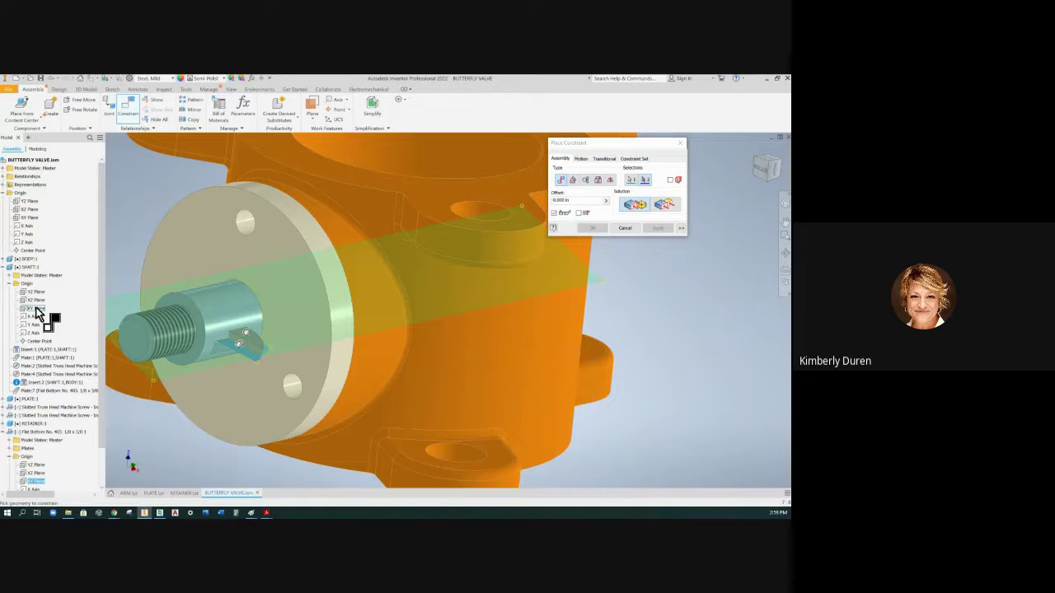
click(36, 311)
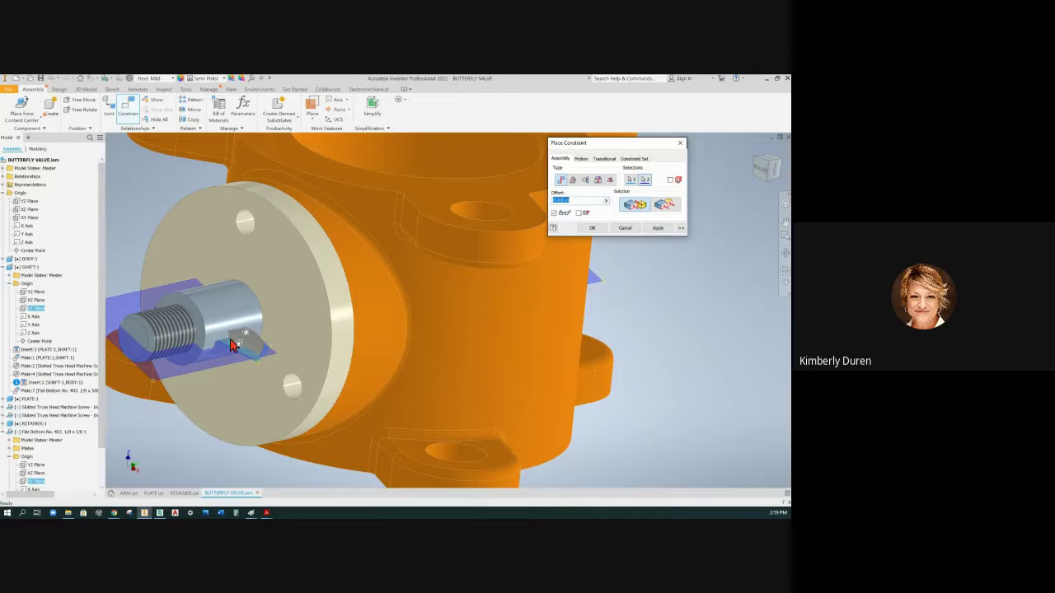
Dismiss the conflicting mate error and finish the constraint with the Flush solution
click(658, 228)
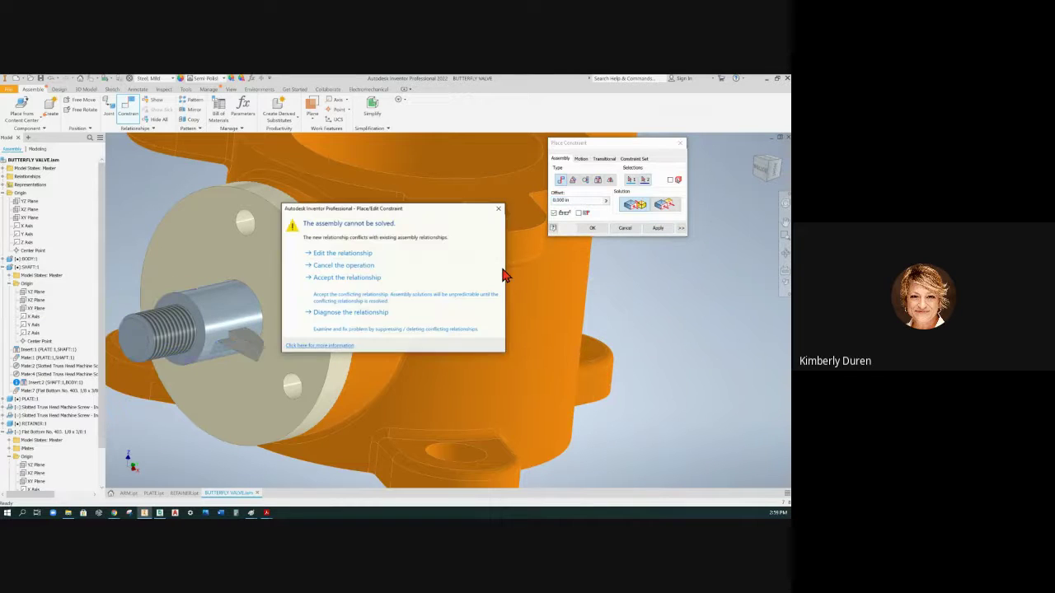
click(340, 256)
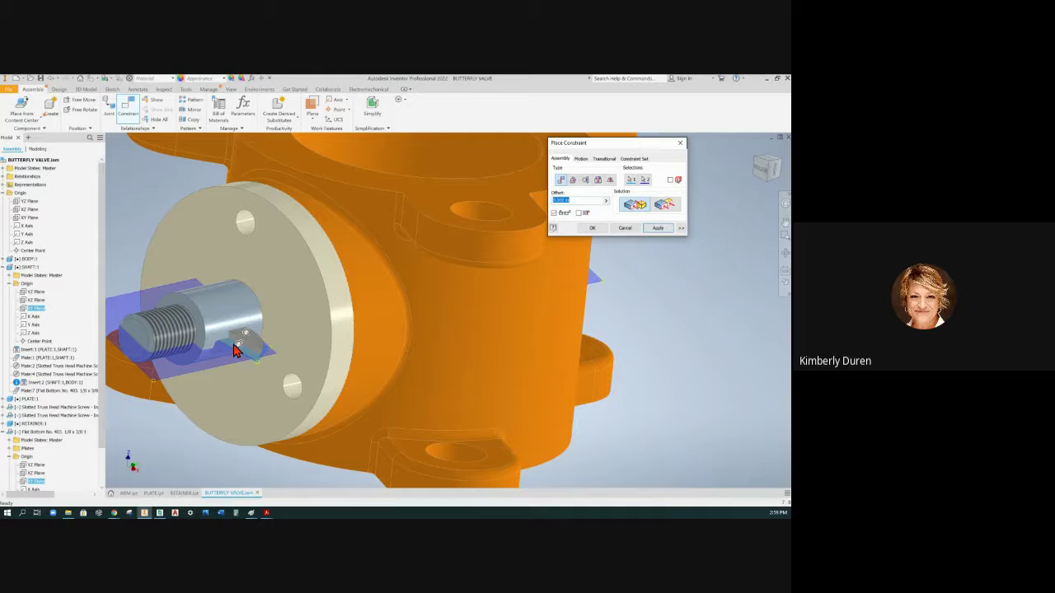
click(670, 207)
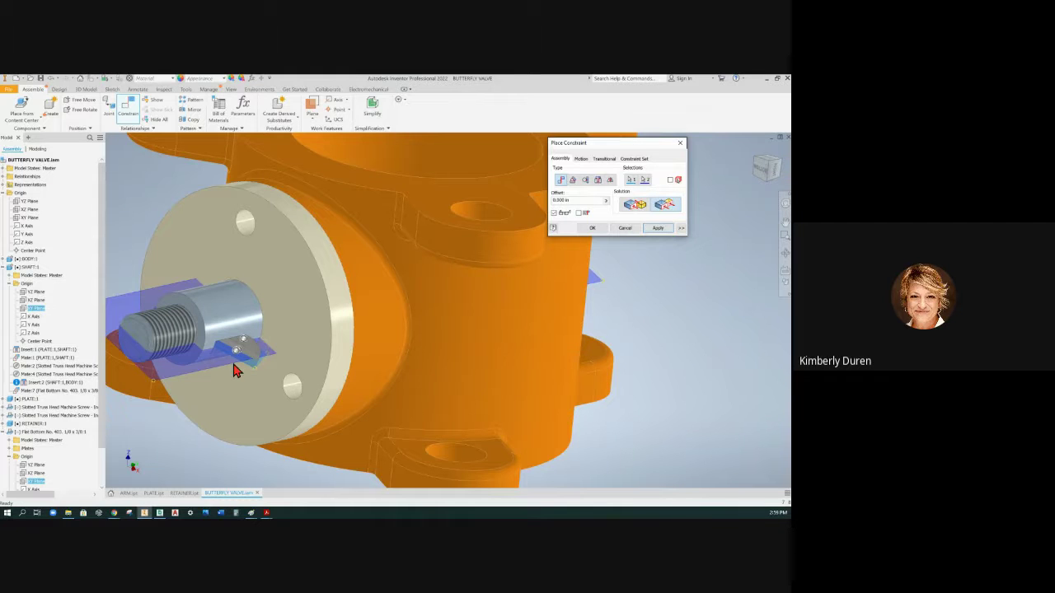
click(598, 232)
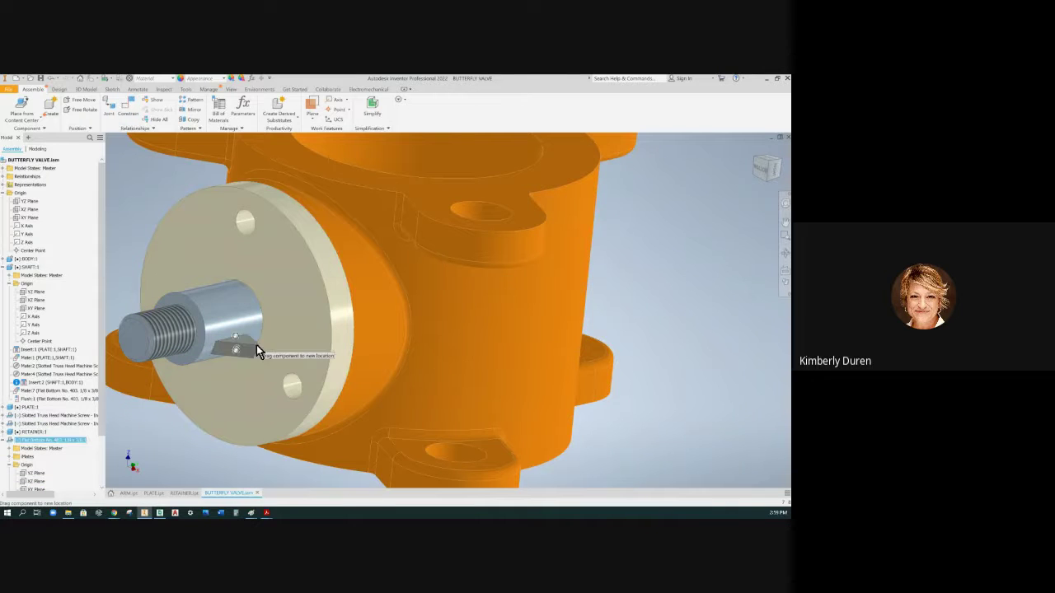
Drag the Woodruff key around the shaft to test its movement
click(262, 344)
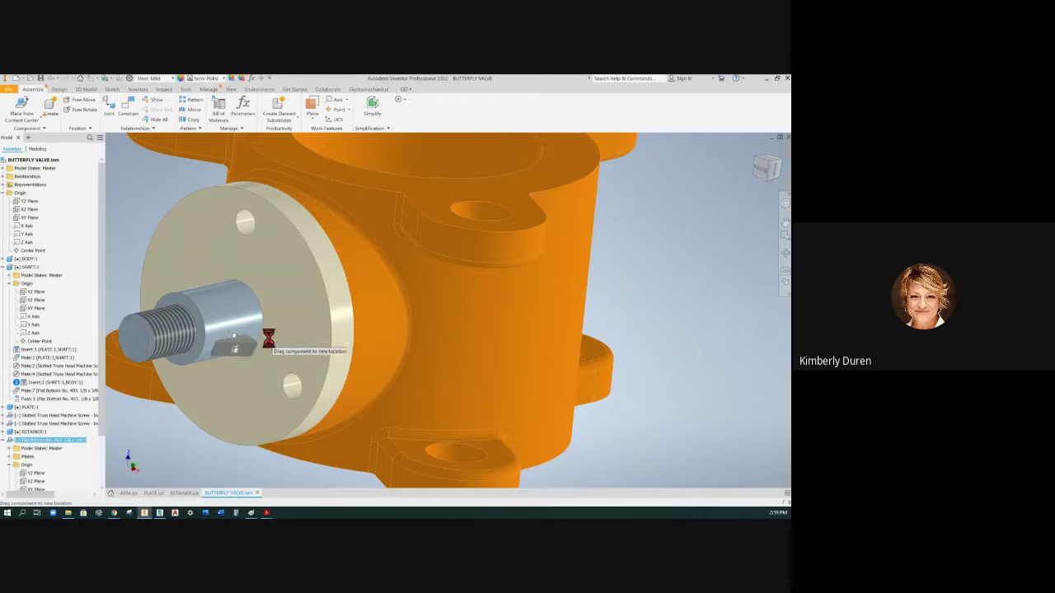
mouse_move(266, 351)
mouse_down()
mouse_move(278, 321)
mouse_move(264, 352)
mouse_up()
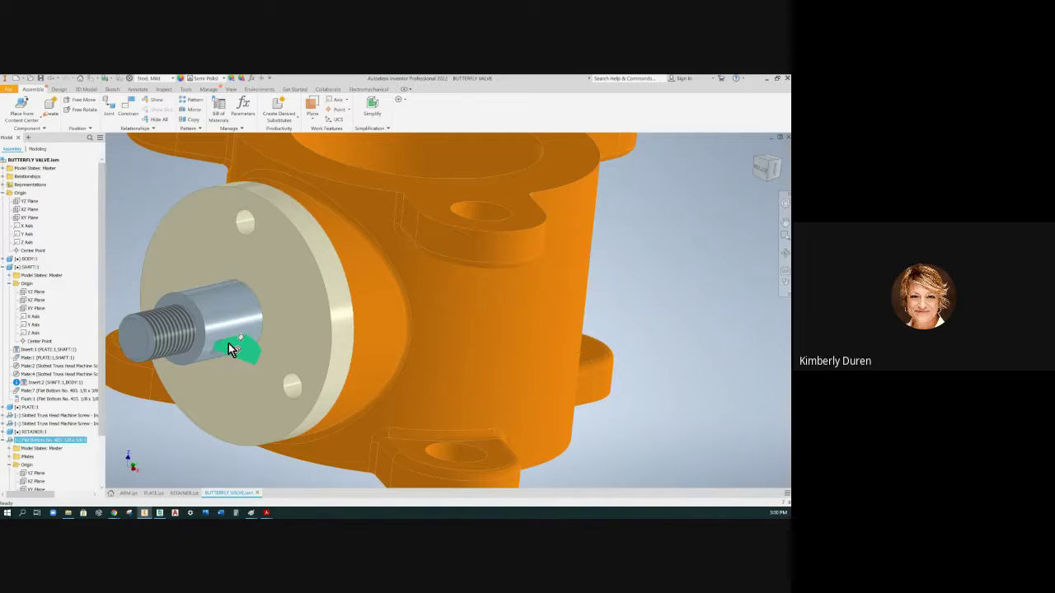
click(164, 452)
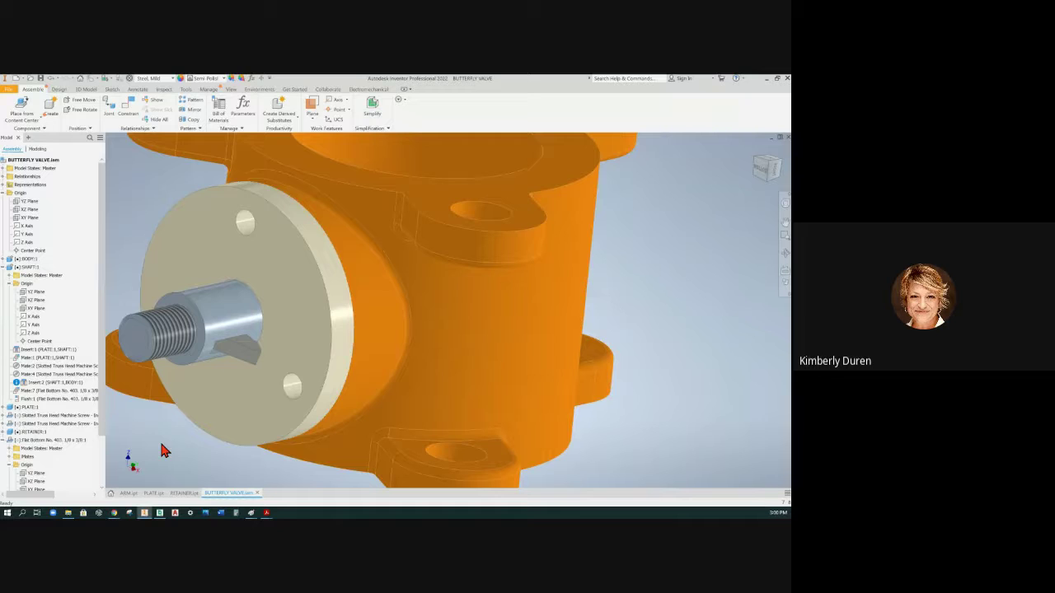
click(250, 350)
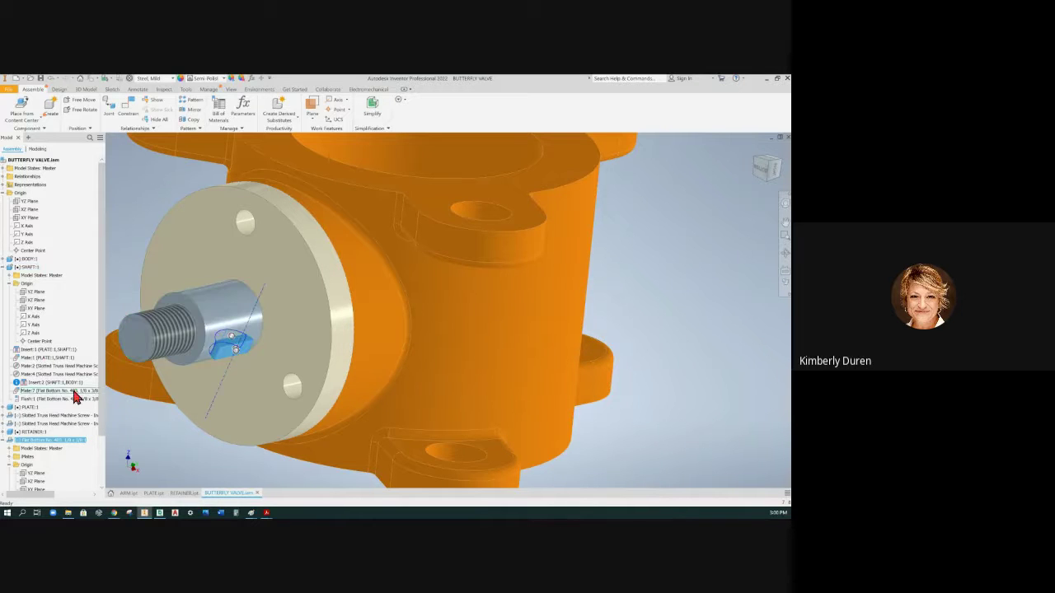
Uncheck Grounded on the shaft and zoom out to view the whole valve
click(238, 319)
right_click(236, 315)
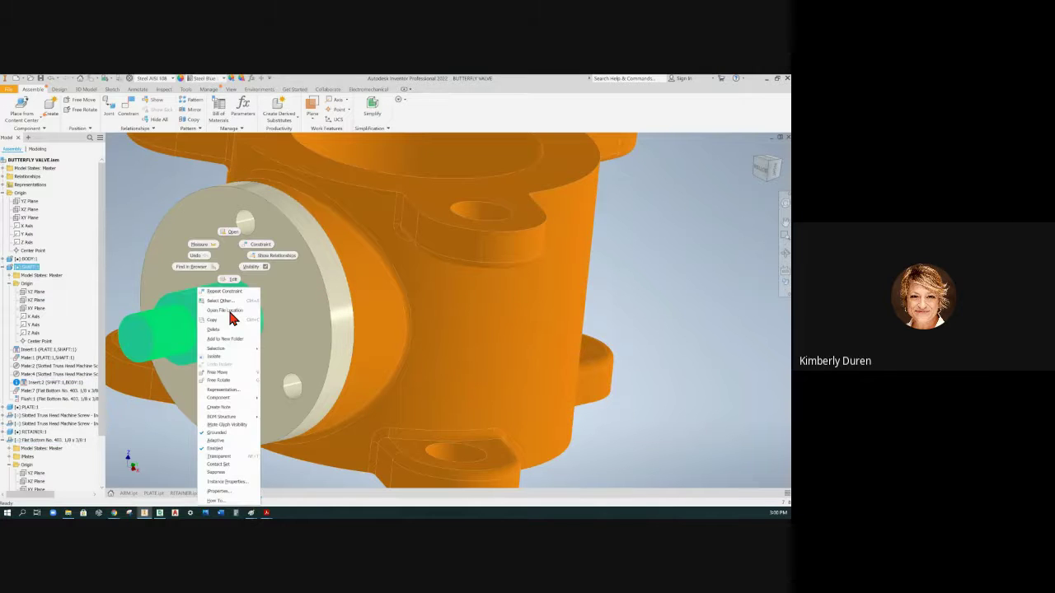
click(228, 434)
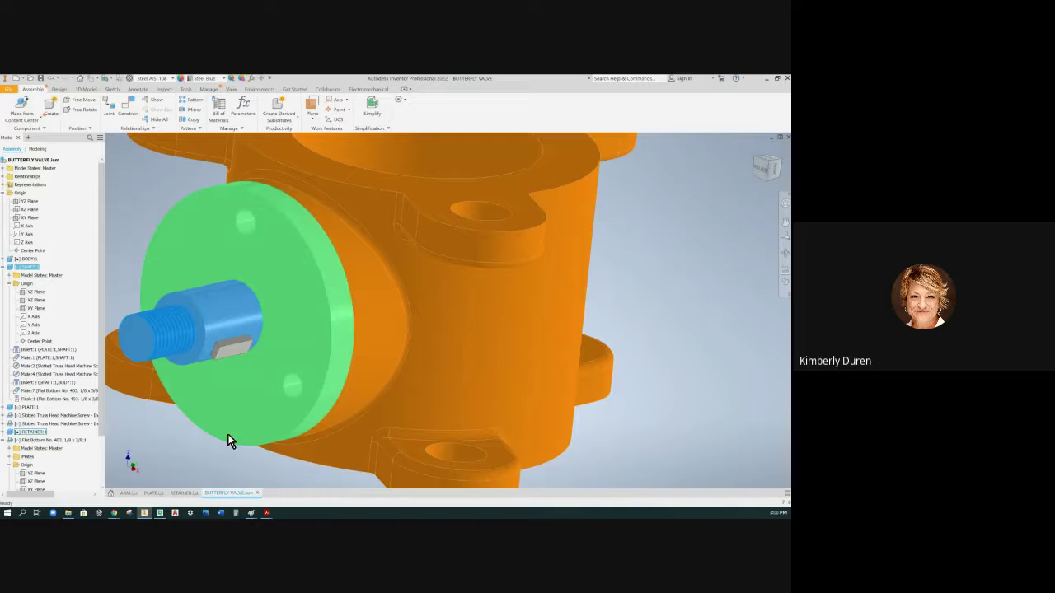
click(177, 453)
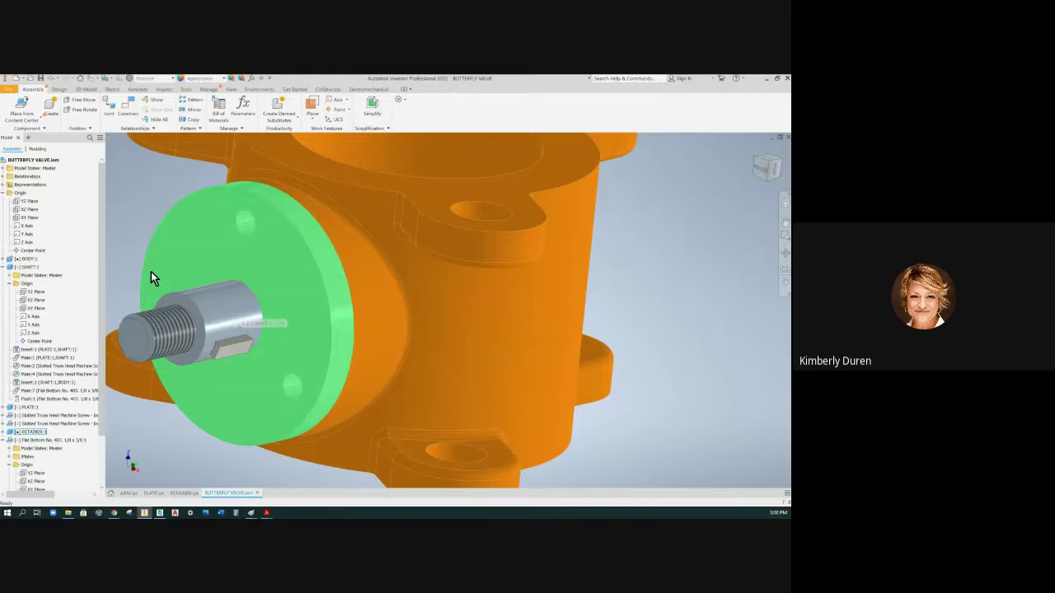
scroll(151, 277, up, 5)
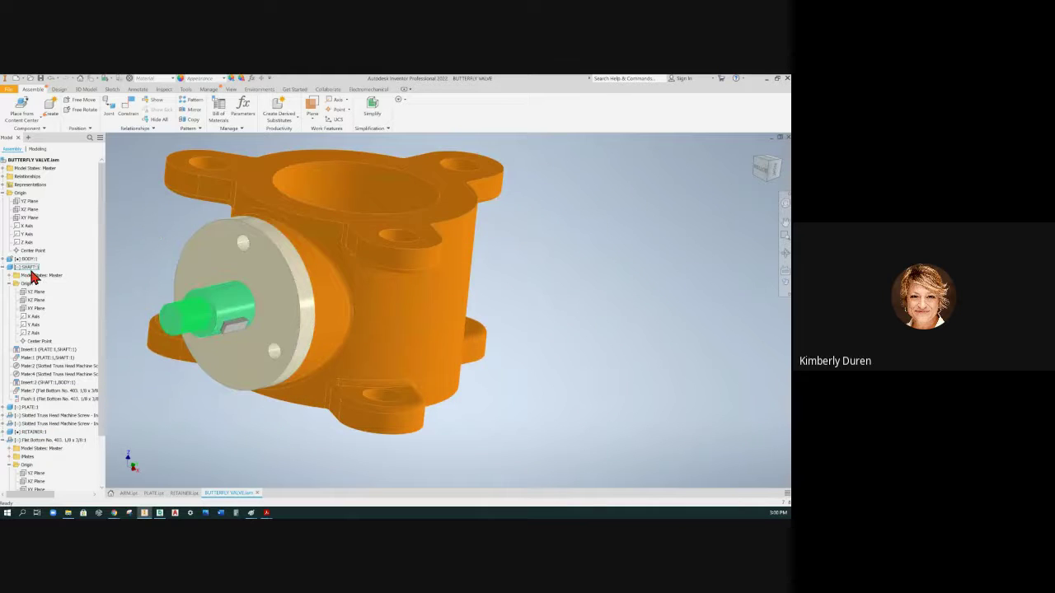
Constrain the Flat Bottom No. 403 key's flat face to the shaft's XZ Plane at a 180° Directed Angle
click(29, 260)
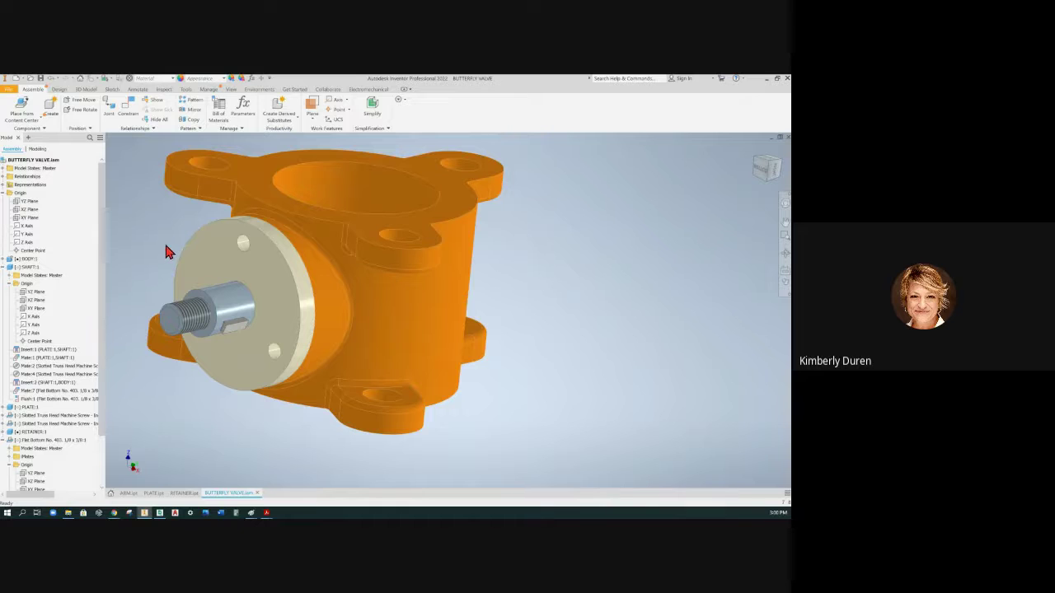
click(129, 110)
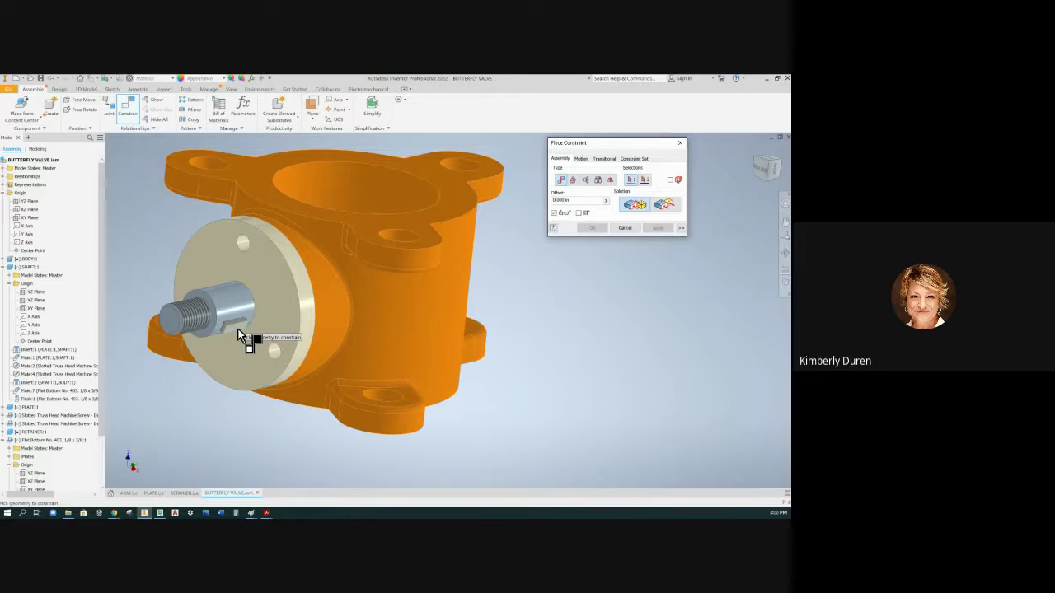
click(248, 343)
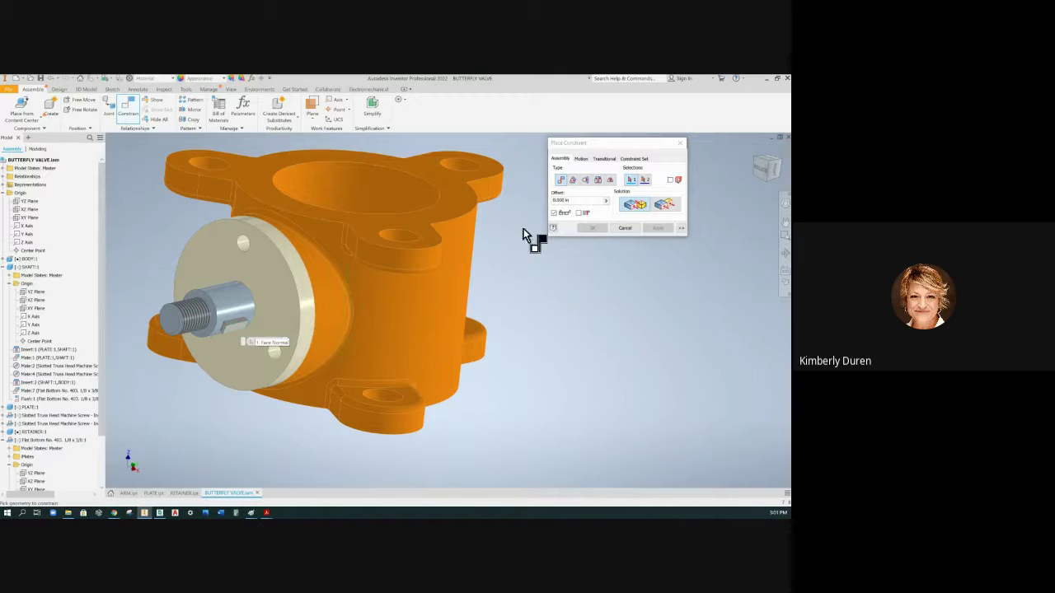
click(575, 183)
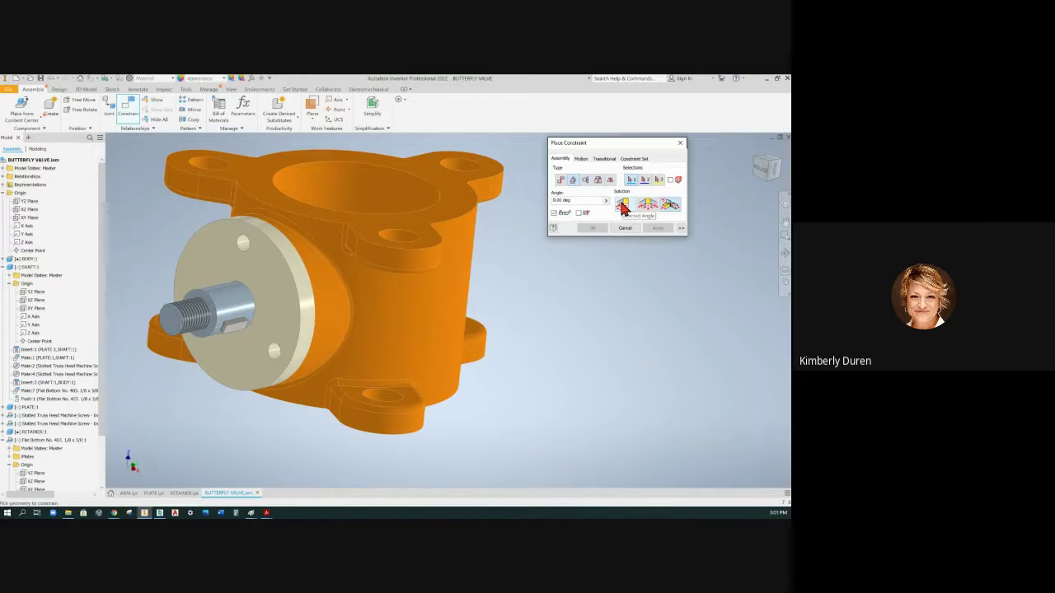
click(623, 207)
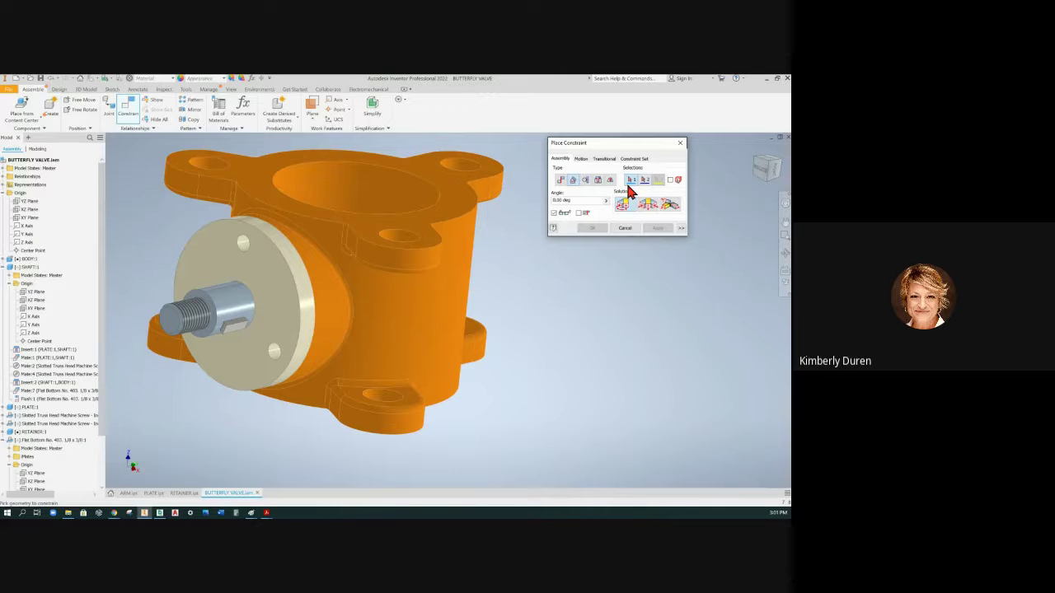
scroll(235, 333, down, 3)
click(232, 334)
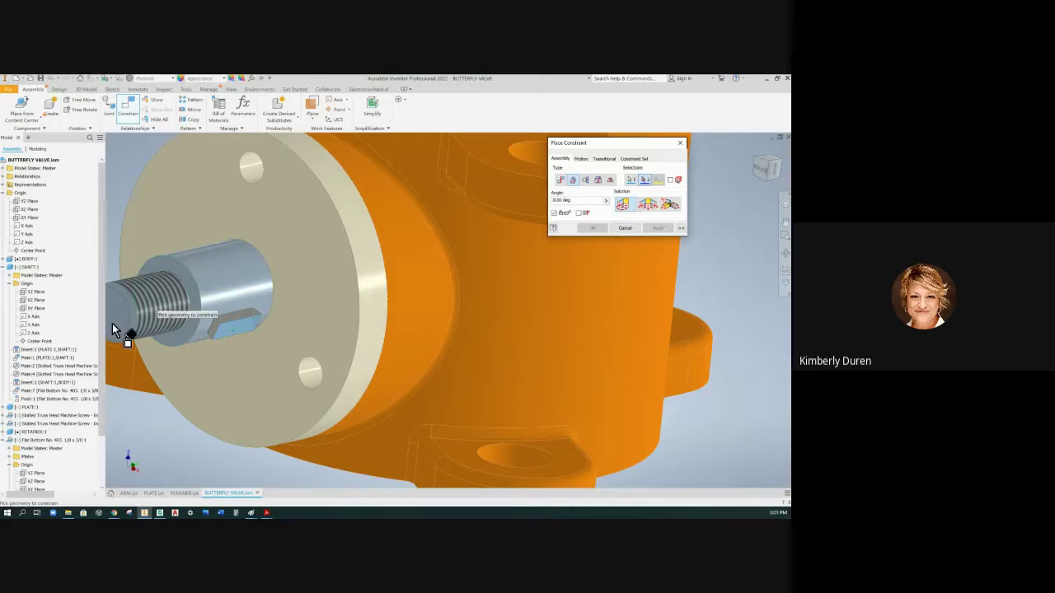
click(35, 305)
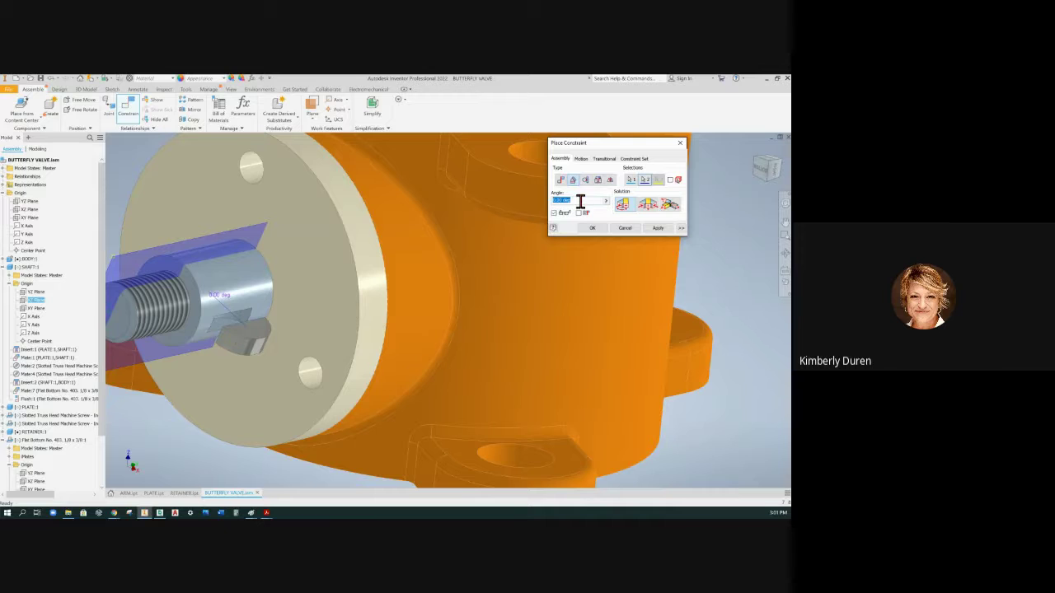
text(180)
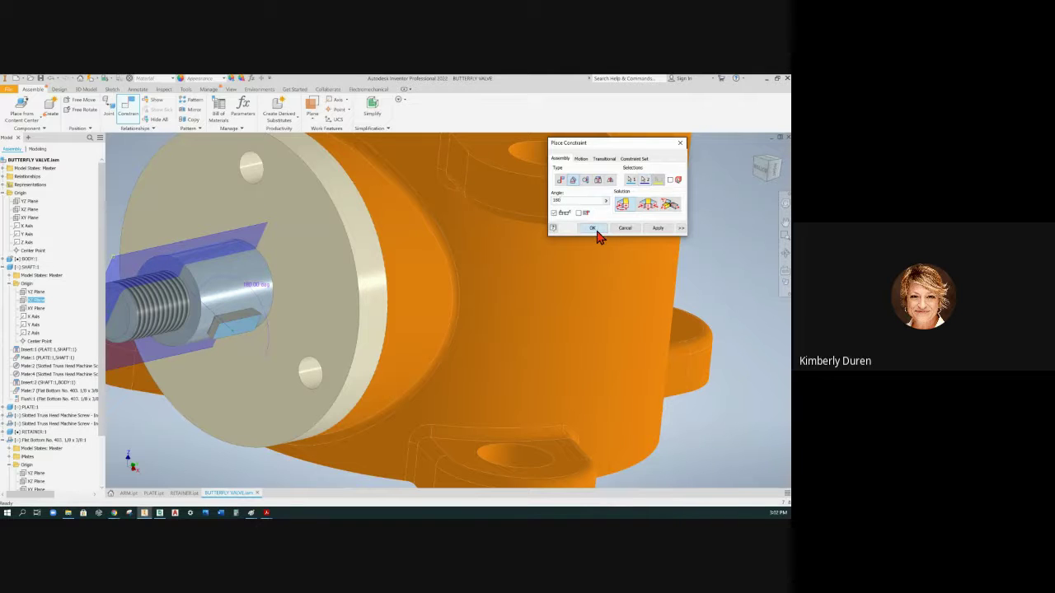
click(593, 228)
Rotate the shaft and zoom out to check the Woodruff key turns with it, then select the shaft
mouse_move(219, 269)
mouse_down()
mouse_move(224, 292)
mouse_move(231, 243)
mouse_move(231, 275)
mouse_move(240, 250)
mouse_move(233, 280)
mouse_up()
scroll(271, 293, down, 2)
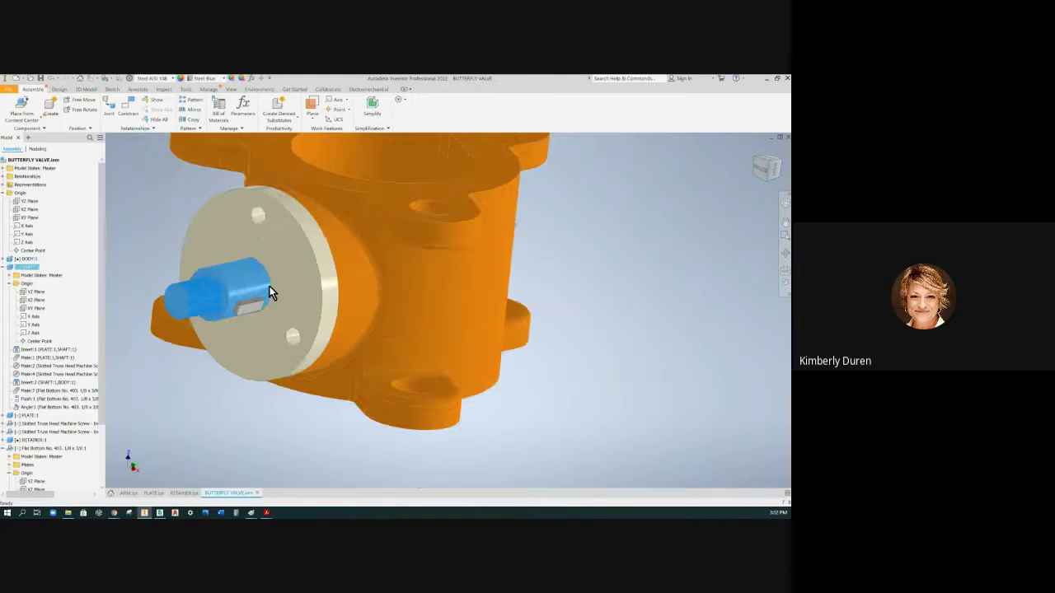
scroll(272, 292, down, 2)
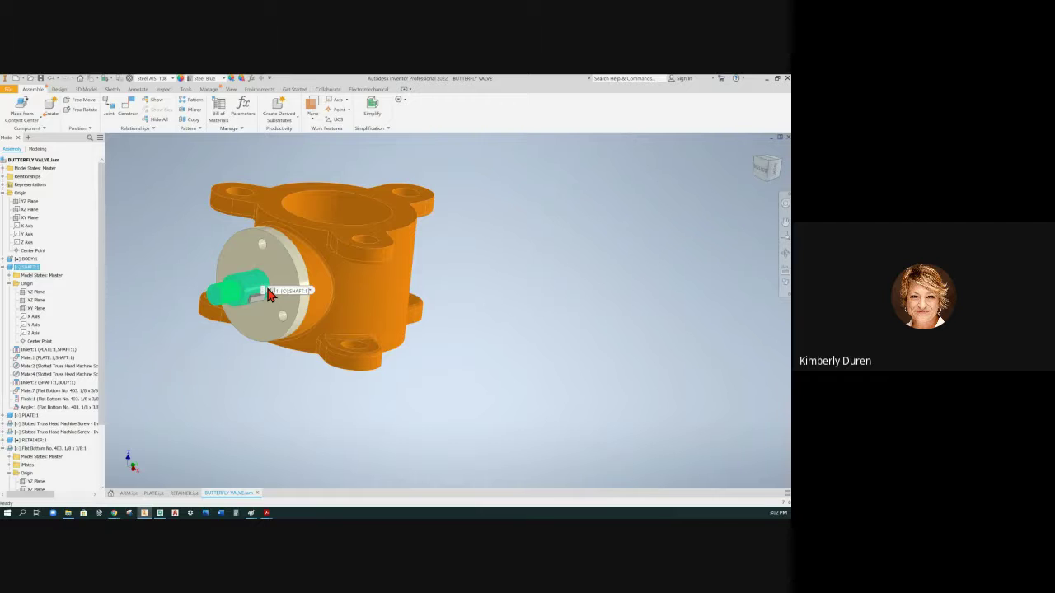
click(270, 294)
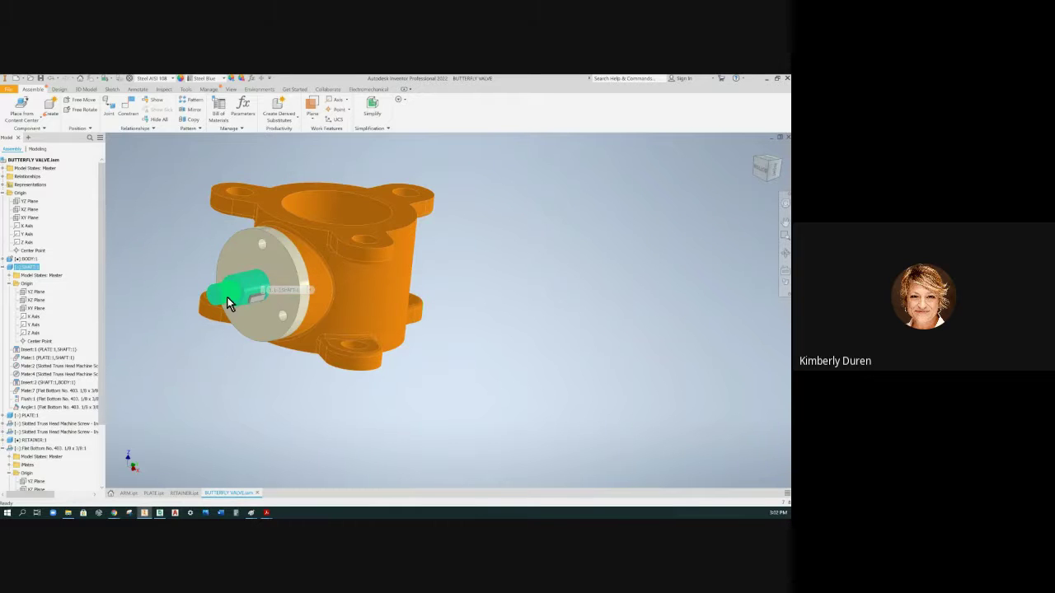